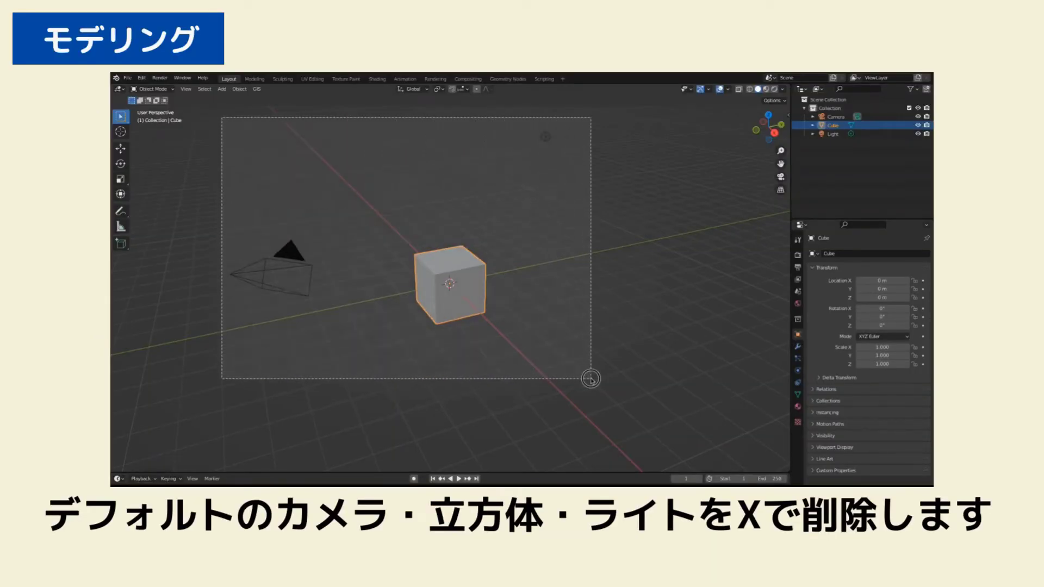
Step: Delete the default camera, cube and light
left_click_drag(221, 117, 591, 379)
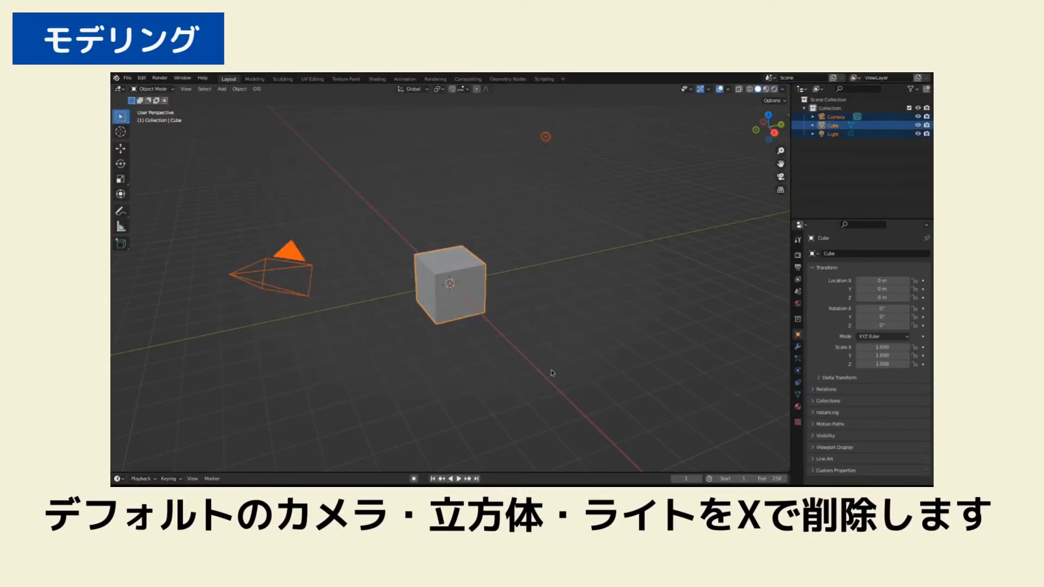
key("x")
left_click(546, 371)
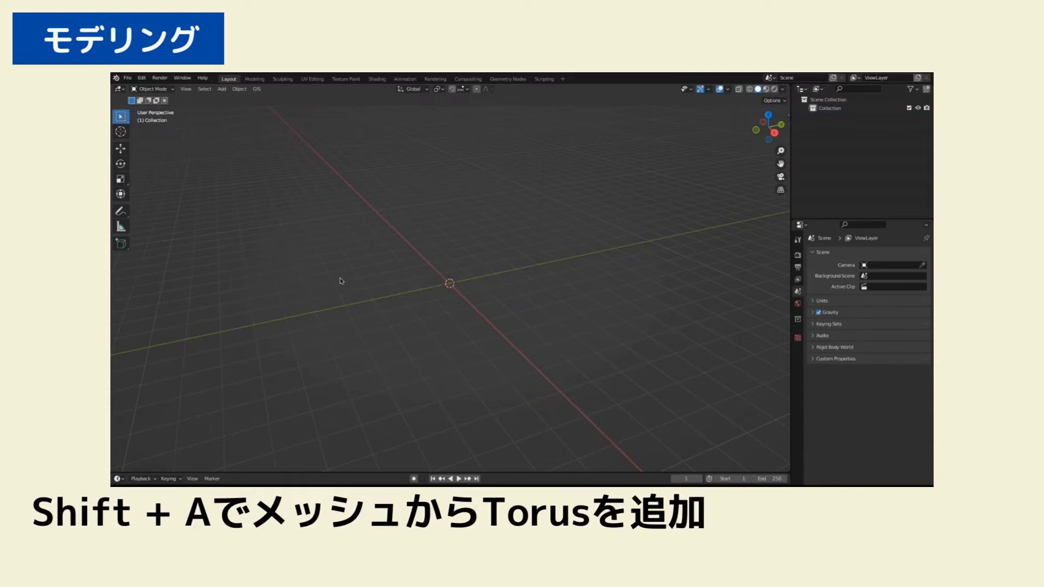
Step: Add a torus and widen its major radius to 1.6 m
key("shift+a")
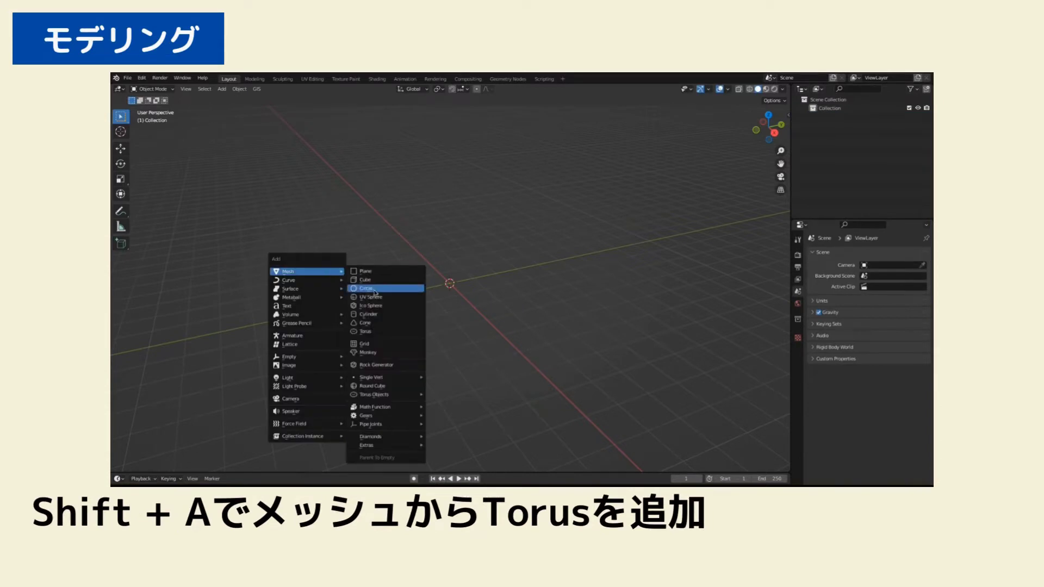
left_click(374, 333)
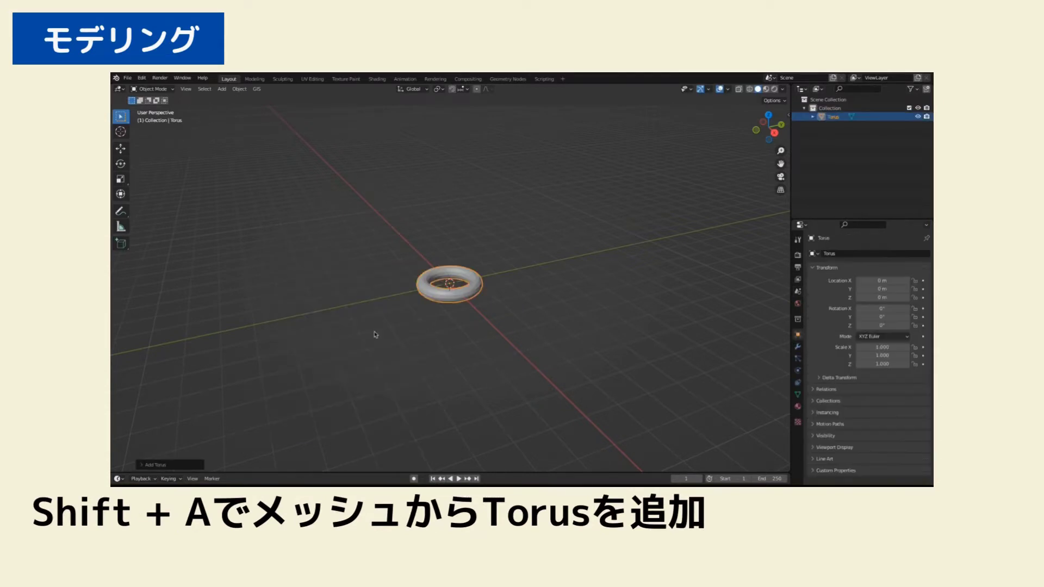
left_click(170, 466)
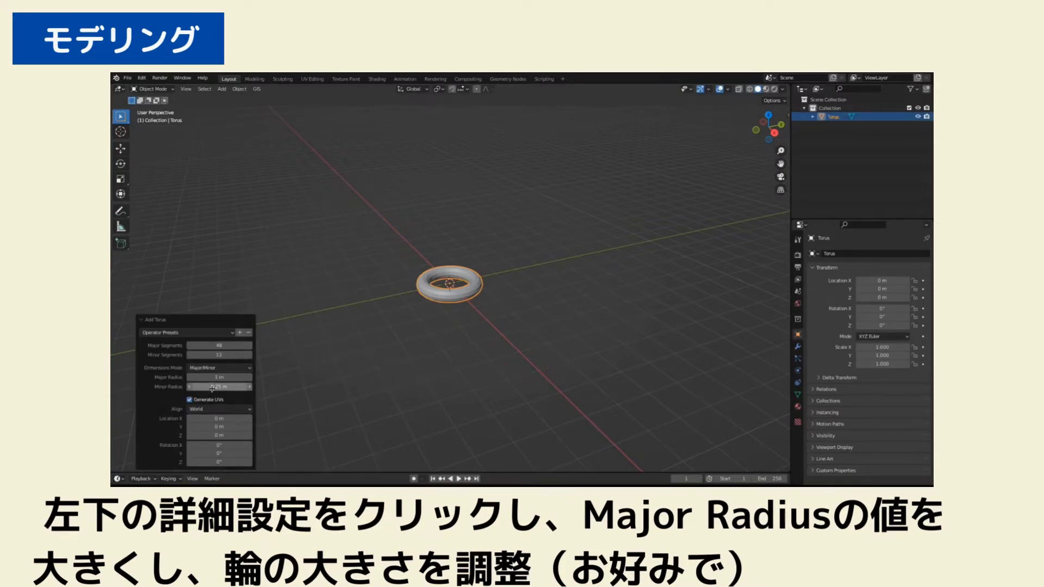
left_click_drag(219, 379, 256, 377)
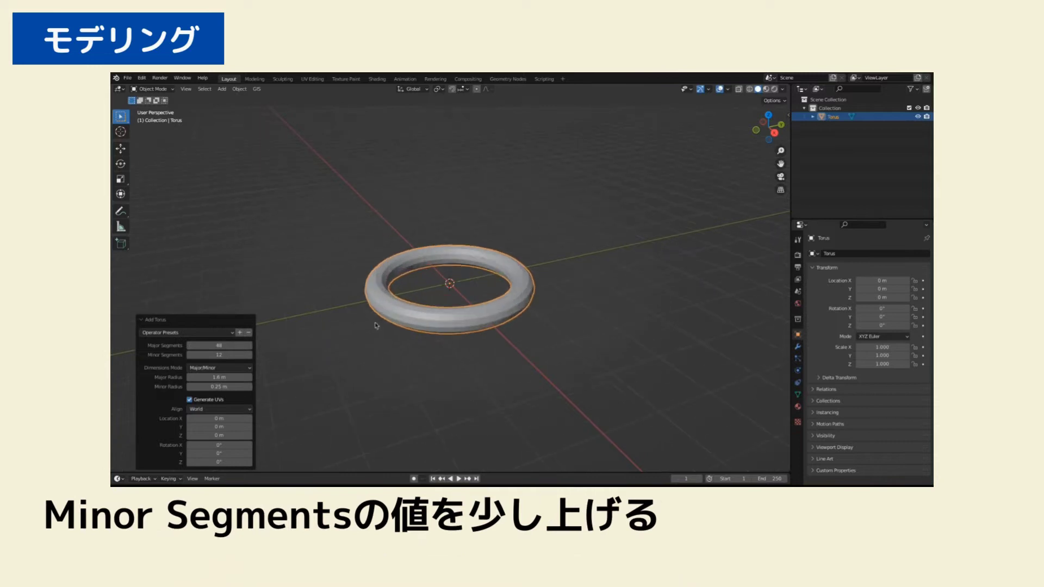
Step: Duplicate the torus twice, stacking the copies about 0.43 m apart along Z
left_click(328, 308)
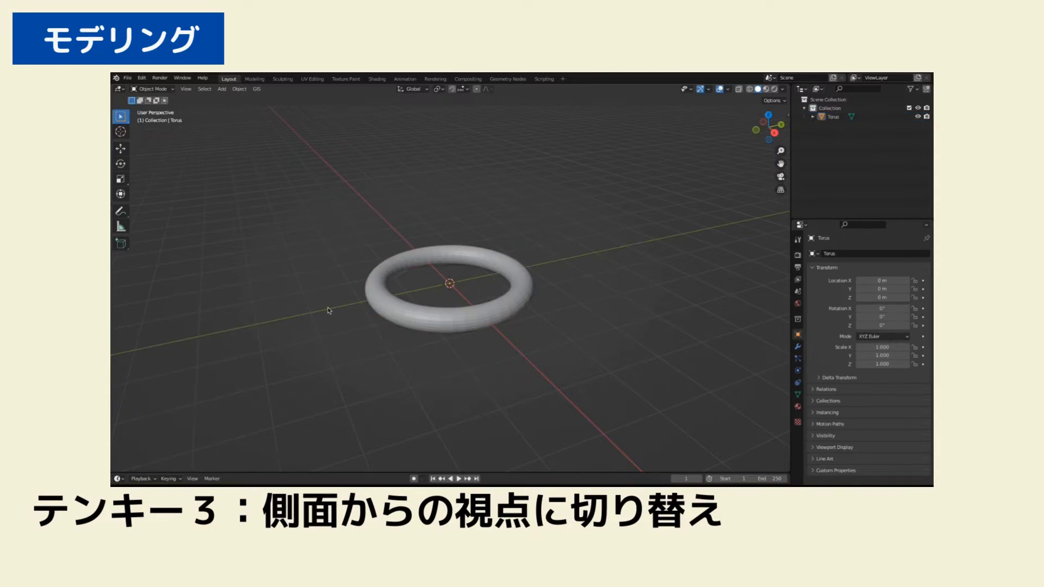
key("KP_3")
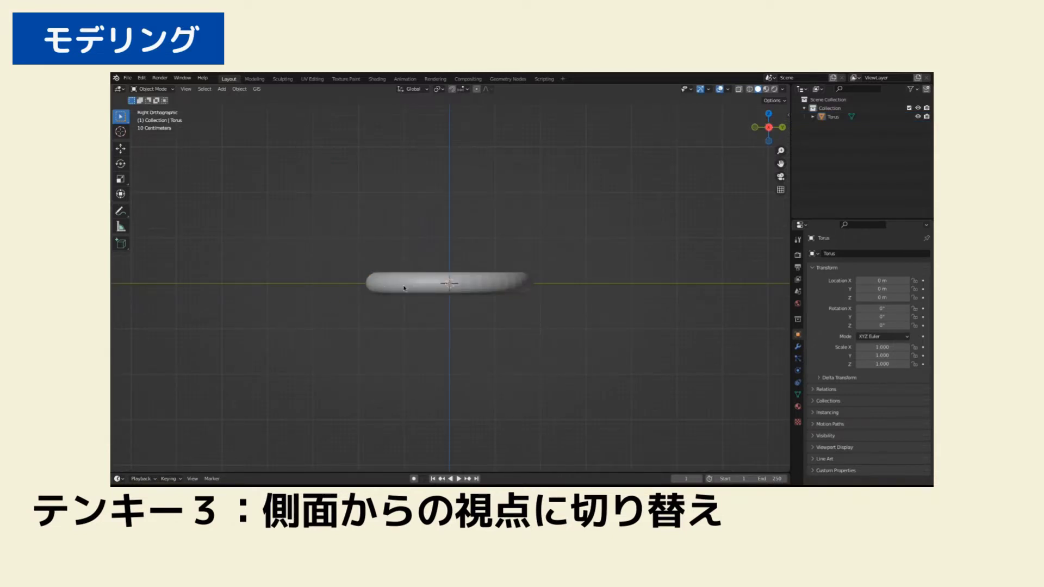
left_click(426, 287)
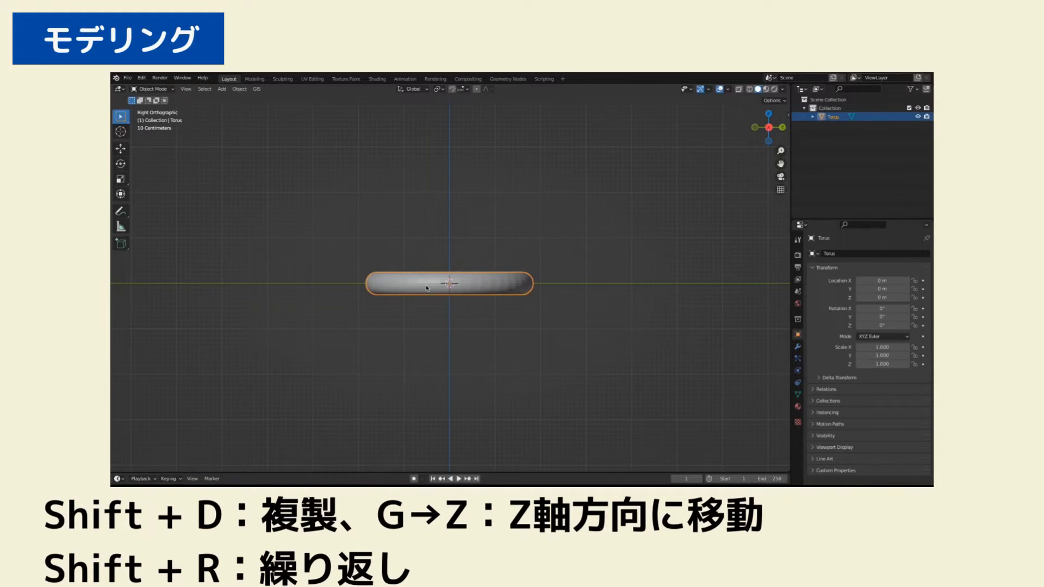
key("shift+d")
key("z")
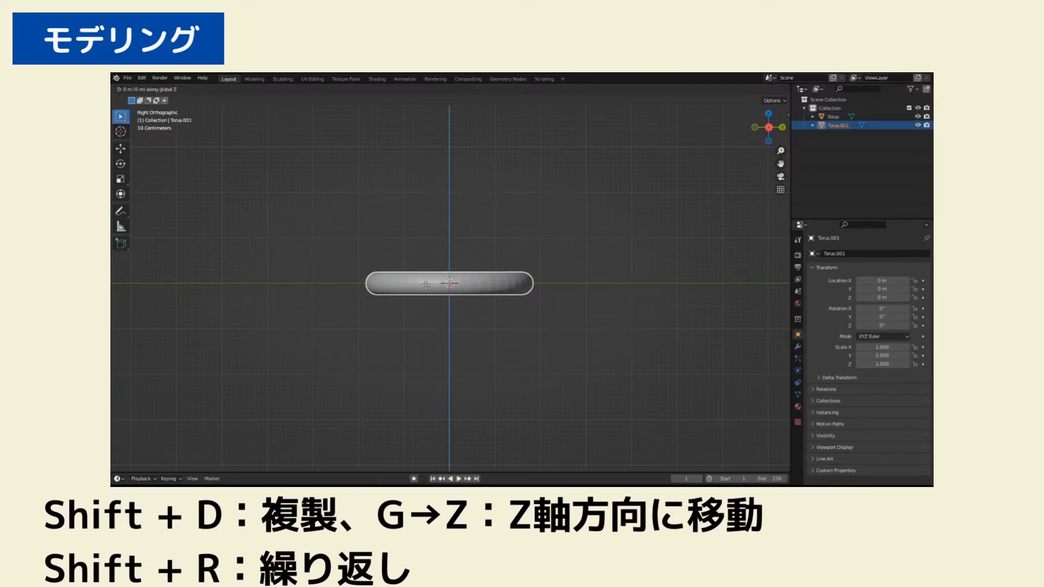
left_click(424, 265)
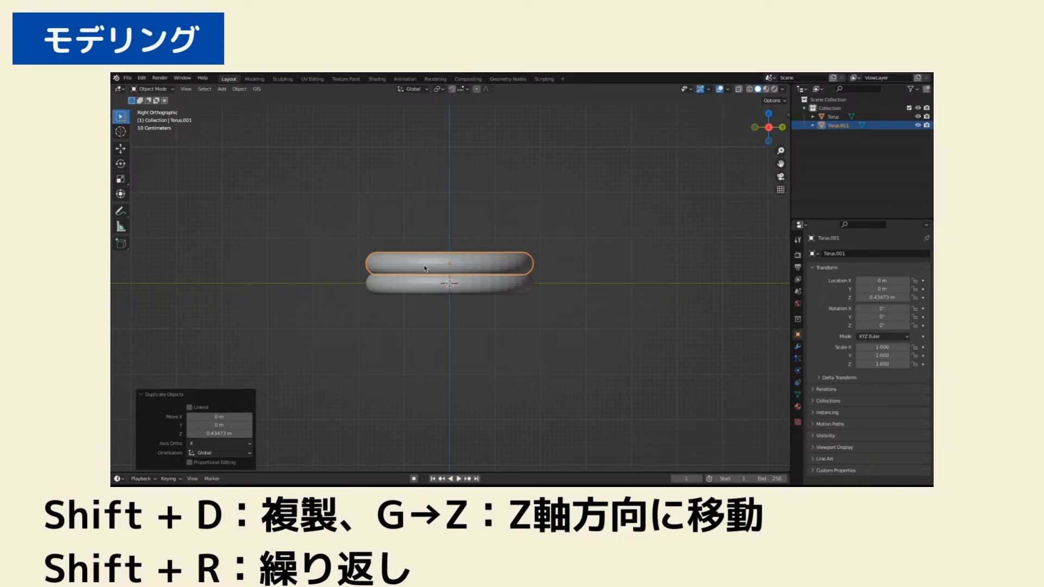
key("shift+r")
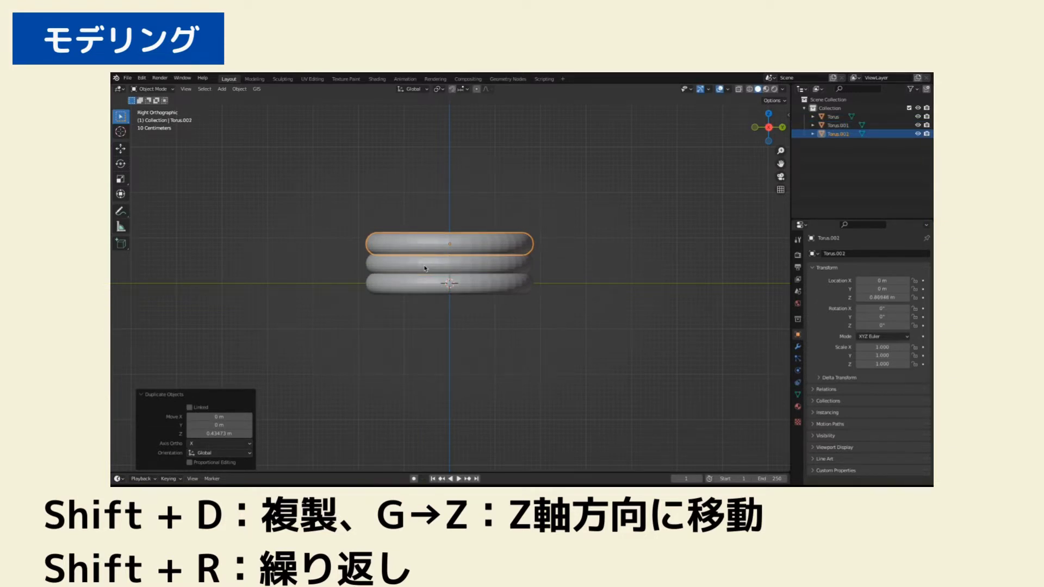
Step: Select all three stacked rings and join them into one object
mouse_move(424, 267)
middle_mouse_down()
mouse_move(340, 253)
mouse_move(378, 305)
mouse_move(374, 292)
middle_mouse_up()
left_click_drag(315, 177, 573, 390)
right_click(516, 324)
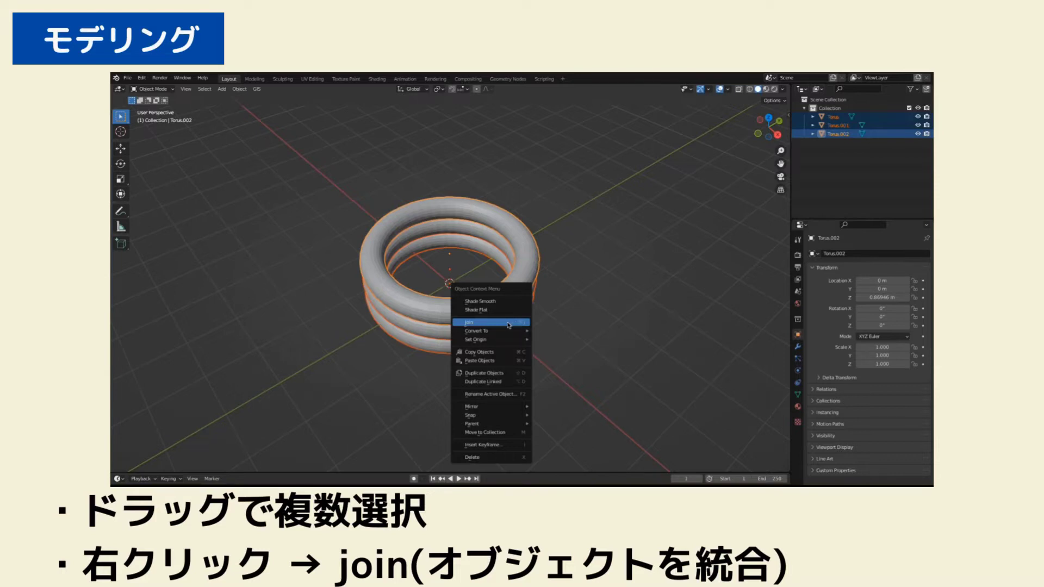
left_click(510, 324)
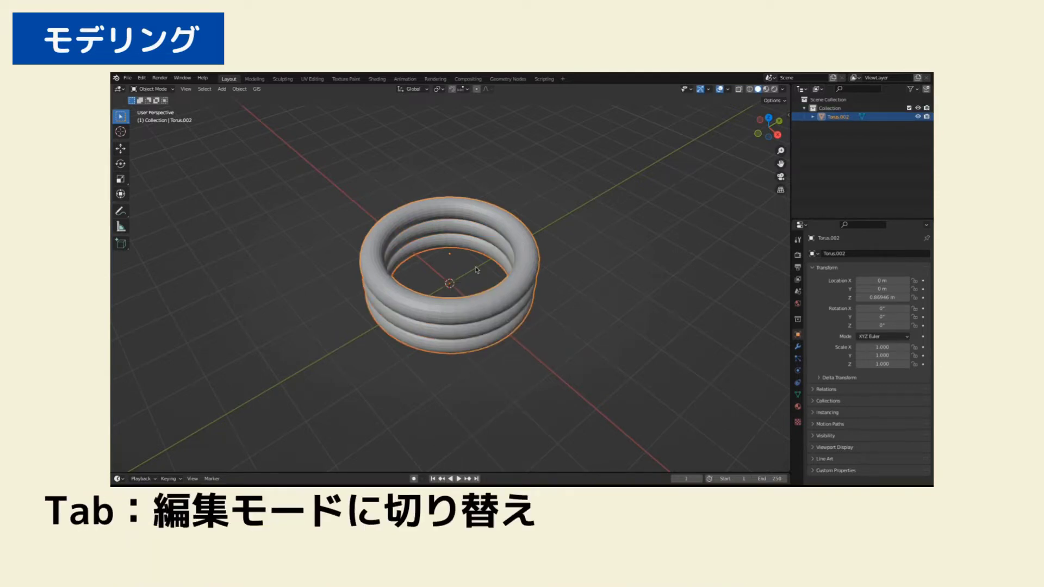
Step: Fill the lowest ring's inner edge loop with a face and separate it as its own object
key("Tab")
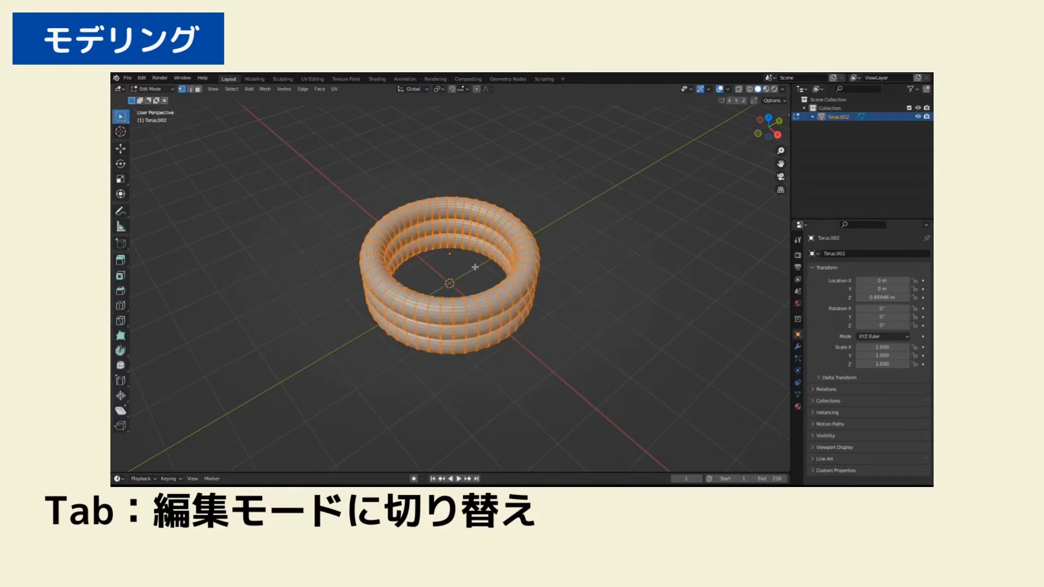
scroll(475, 267, "up", 2)
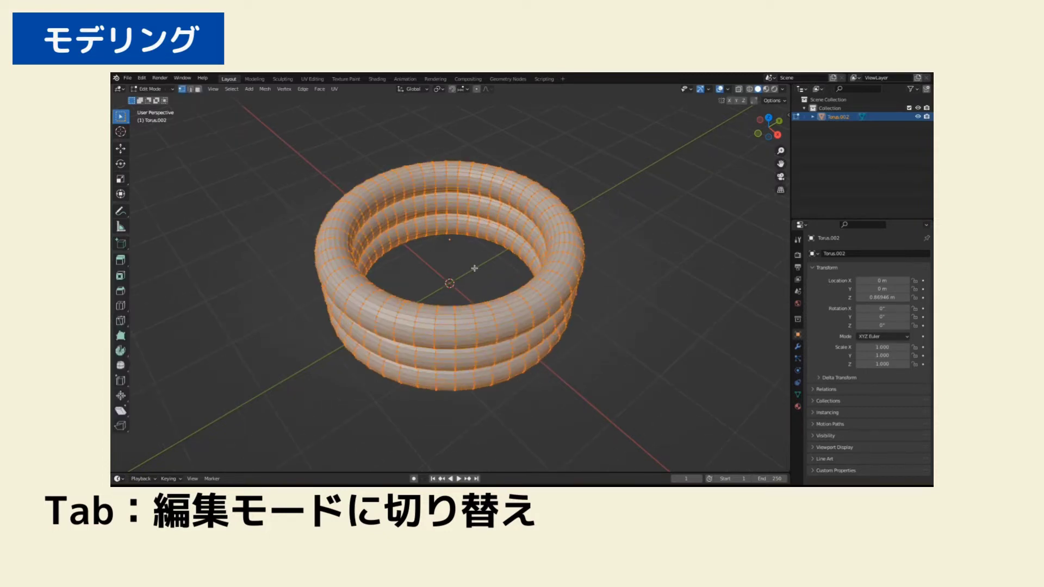
scroll(474, 267, "up", 1)
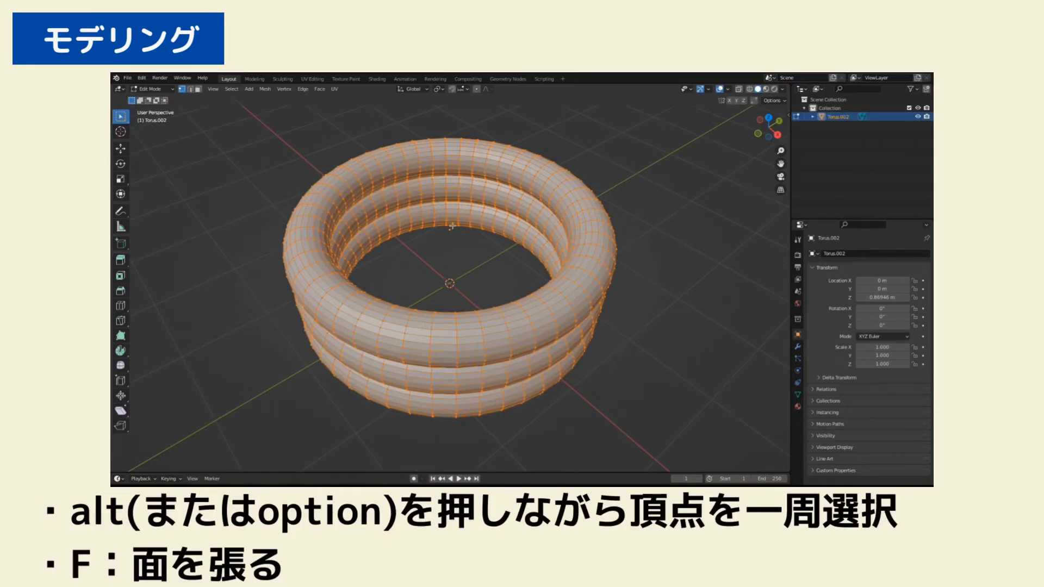
left_click(452, 226, "alt")
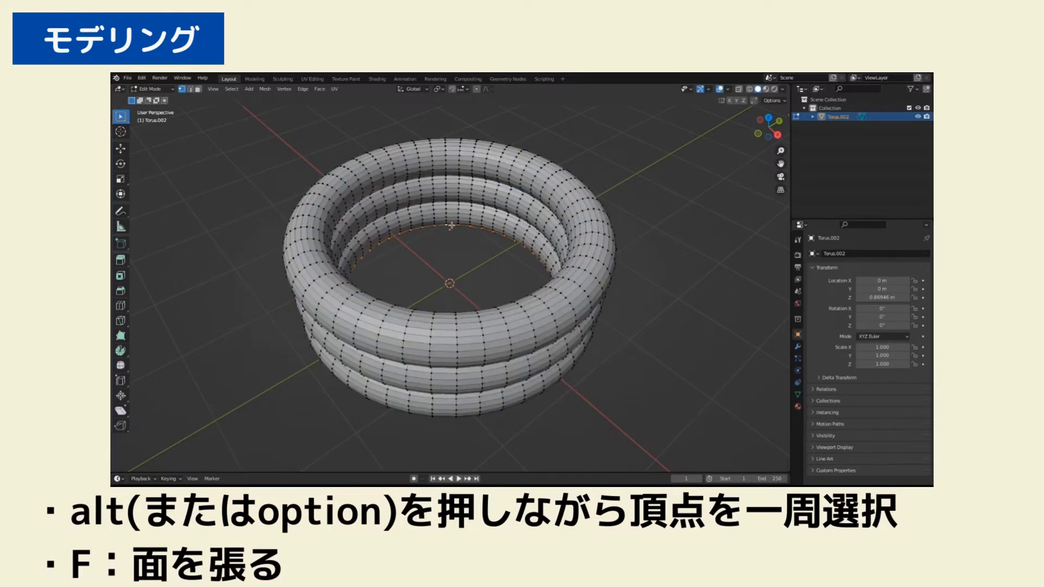
mouse_move(451, 226)
middle_mouse_down()
mouse_move(452, 273)
mouse_move(452, 249)
middle_mouse_up()
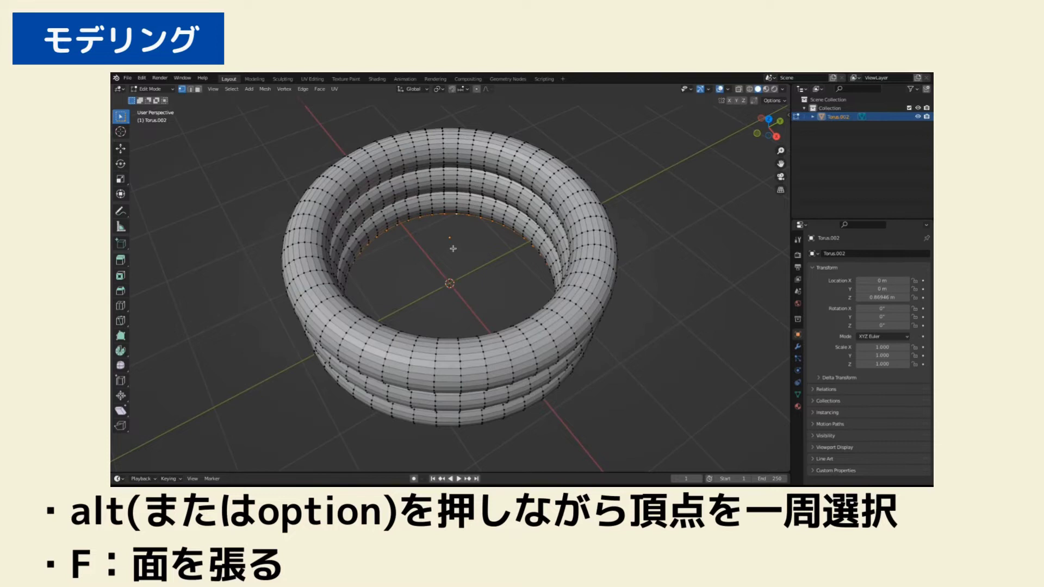
key("f")
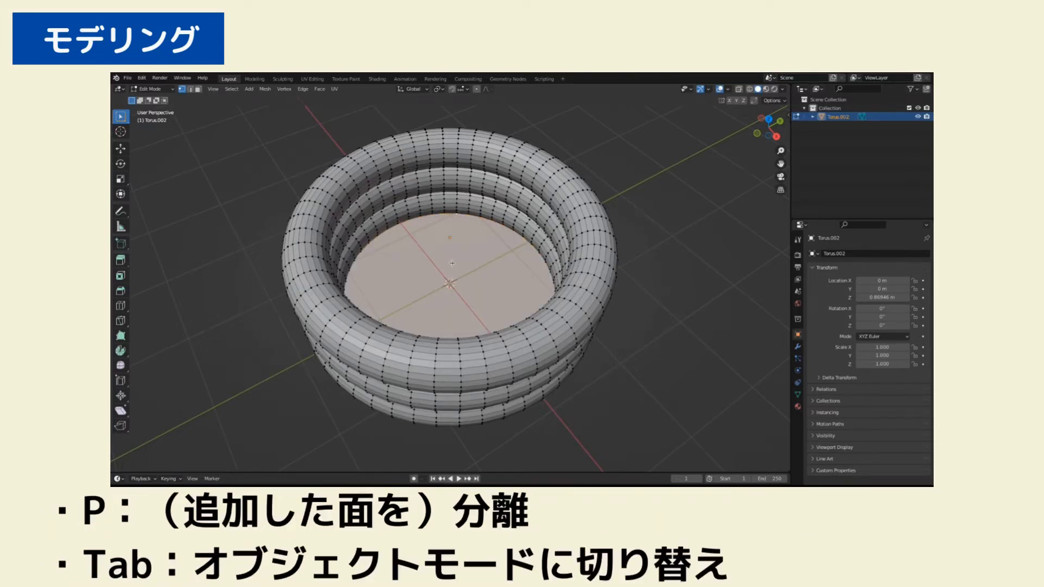
key("p")
left_click(451, 263)
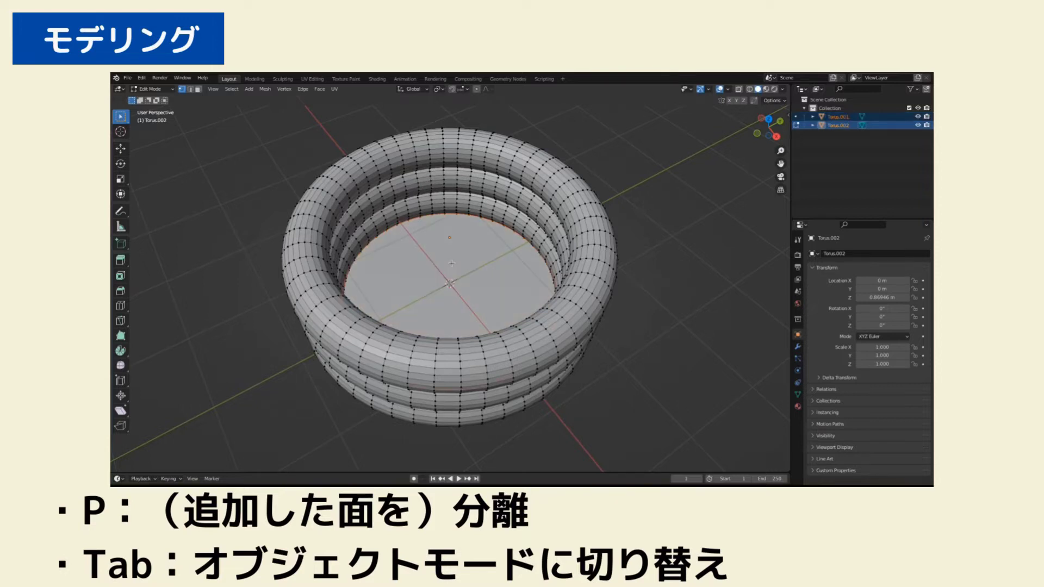
Step: Add a level-2 Subdivision Surface modifier to the pool and apply it
key("Tab")
left_click(609, 364)
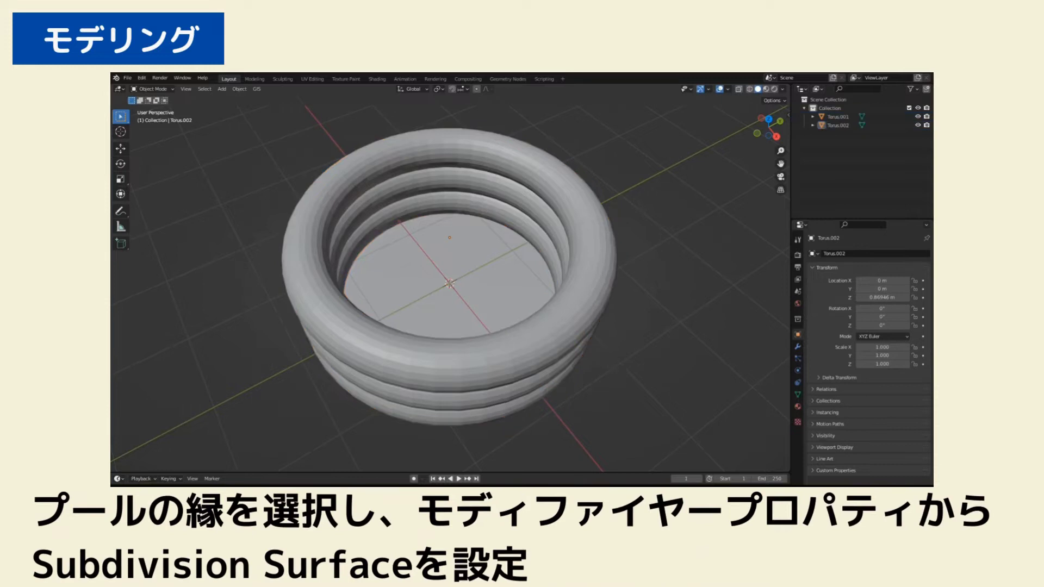
left_click(570, 290)
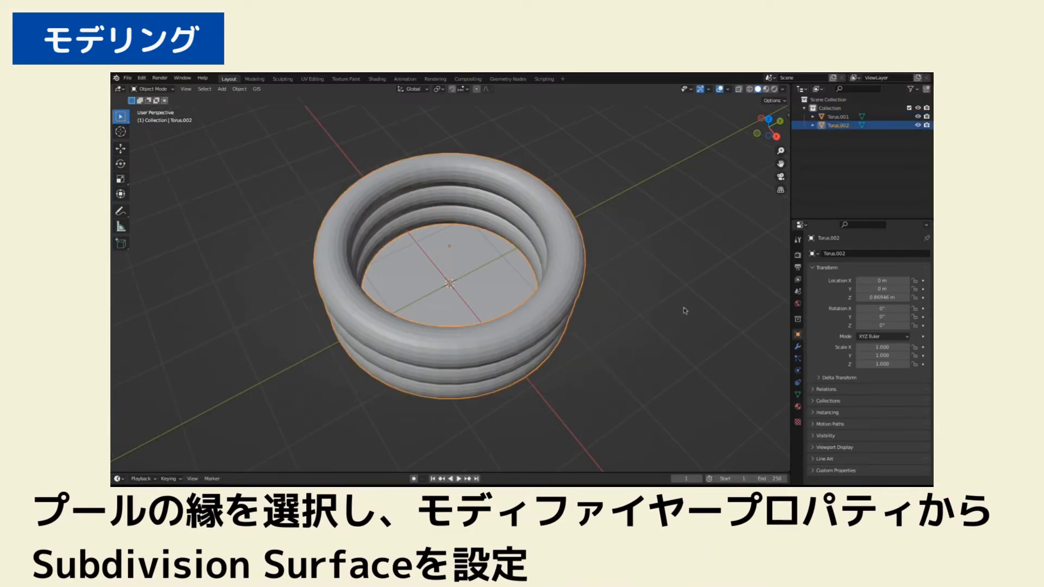
left_click(797, 346)
left_click(813, 253)
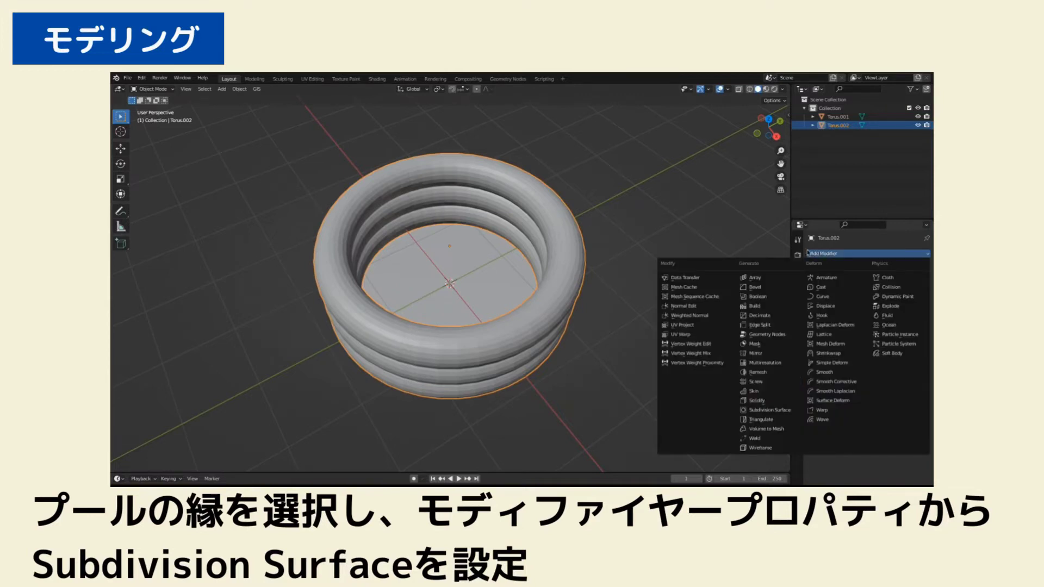
left_click(778, 412)
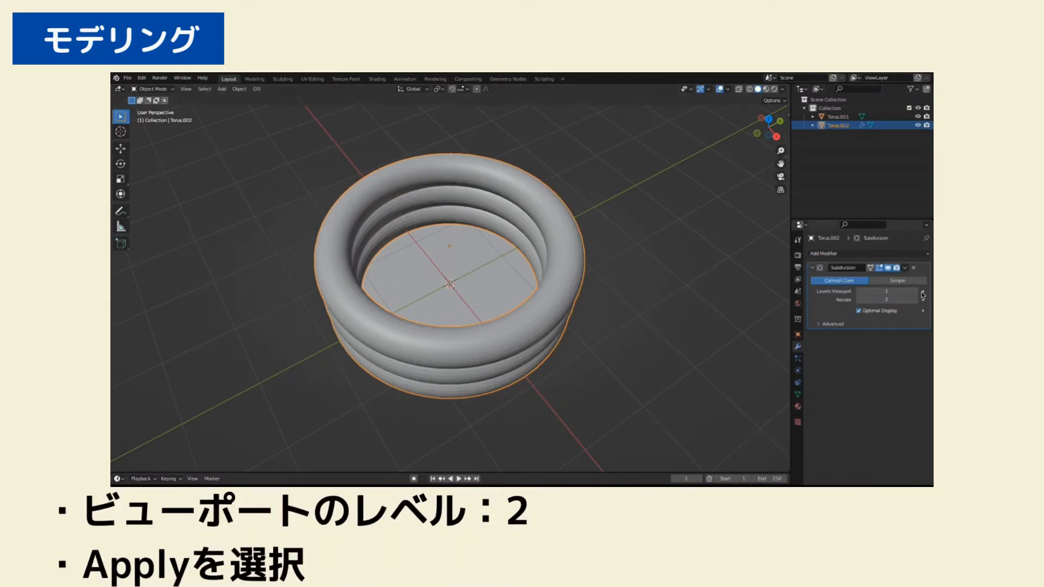
left_click(915, 292)
left_click(904, 268)
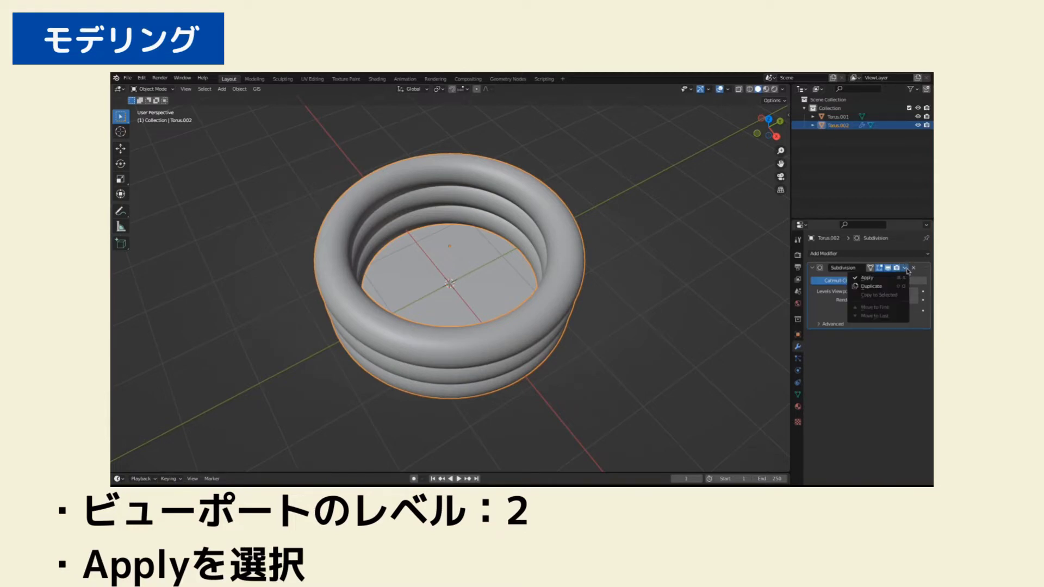
left_click(873, 282)
Step: Shade the pool smooth
right_click(568, 285)
left_click(569, 281)
mouse_move(610, 357)
middle_mouse_down()
mouse_move(611, 373)
mouse_move(628, 341)
middle_mouse_up()
Step: Add a plane and scale it about 4.3 times
left_click(244, 269)
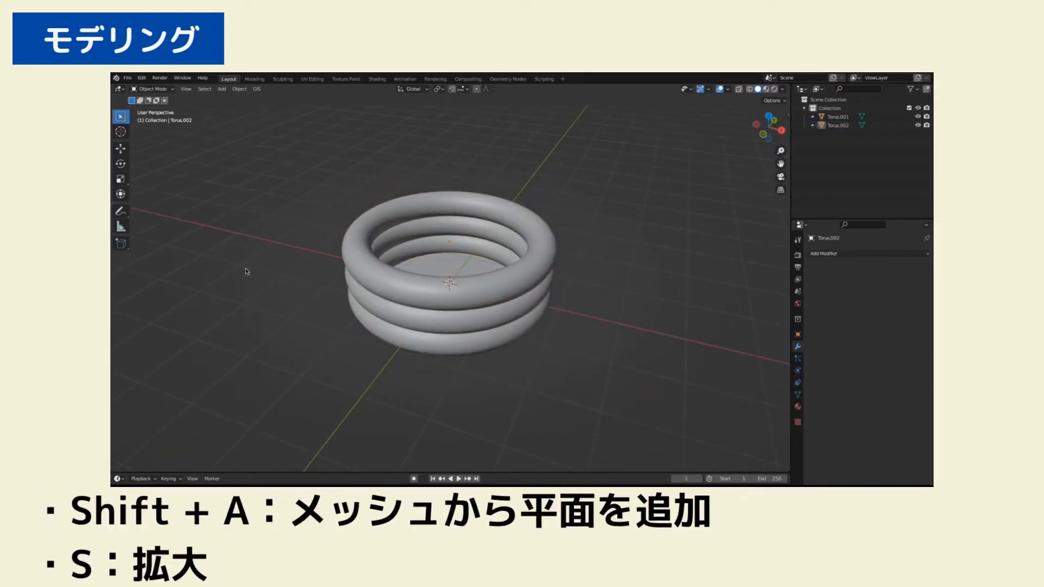
key("shift+a")
left_click(282, 269)
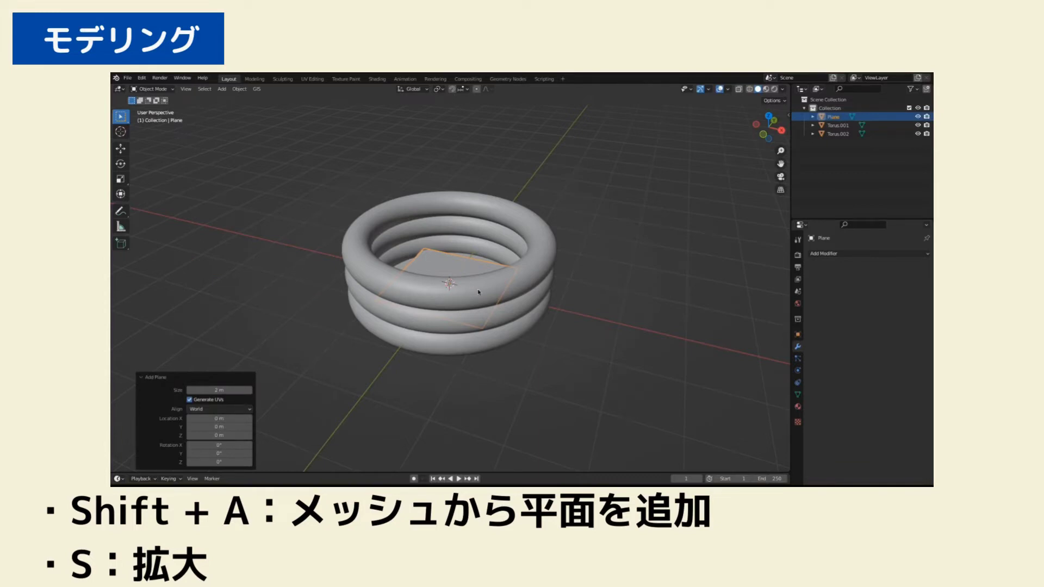
key("s")
left_click(569, 318)
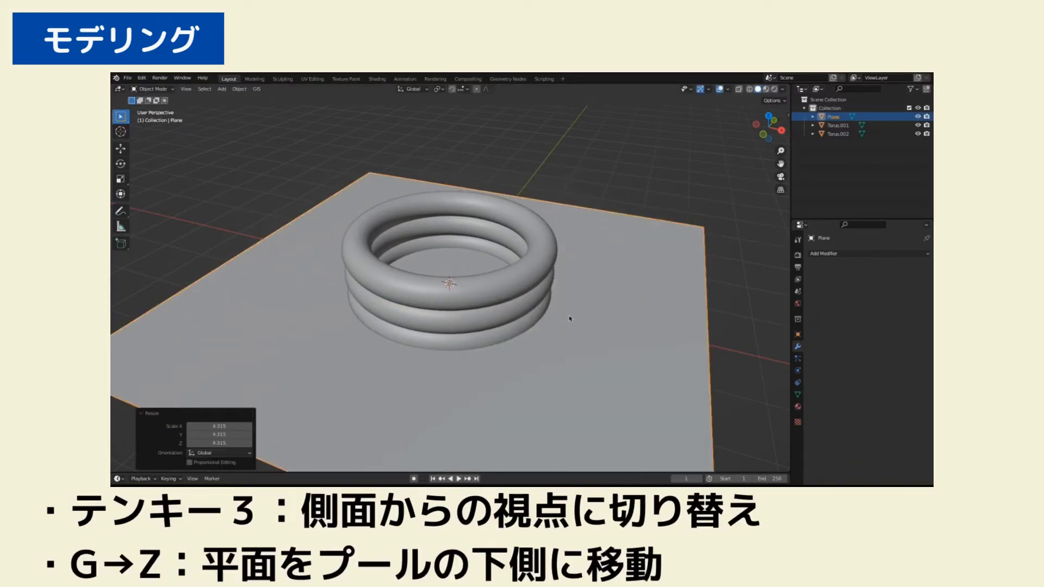
Step: Lower the plane about 0.27 m along Z to sit beneath the pool
key("KP_3")
key("g")
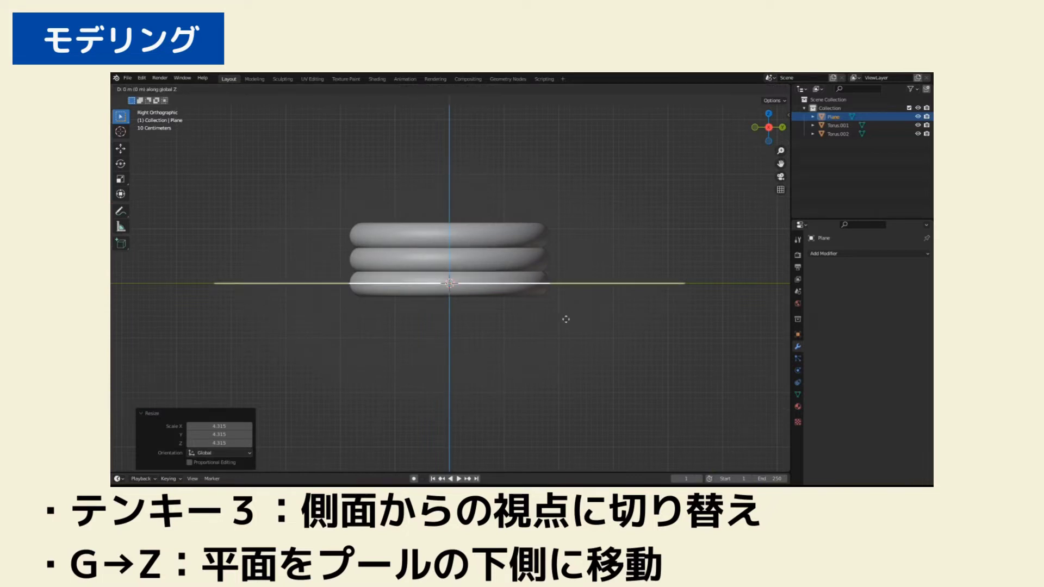
key("z")
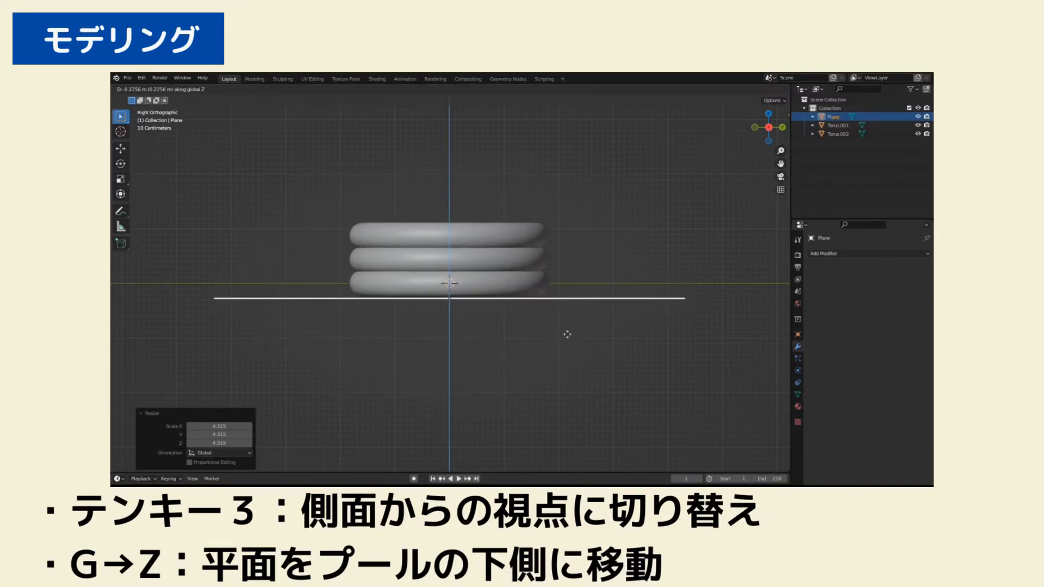
left_click(567, 333)
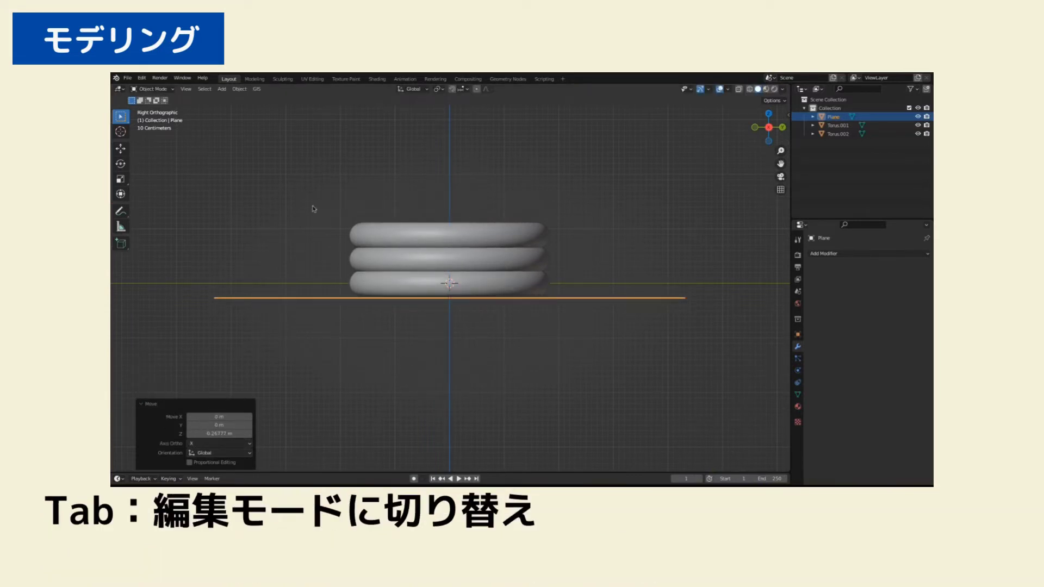
middle_click_drag(298, 210, 320, 248)
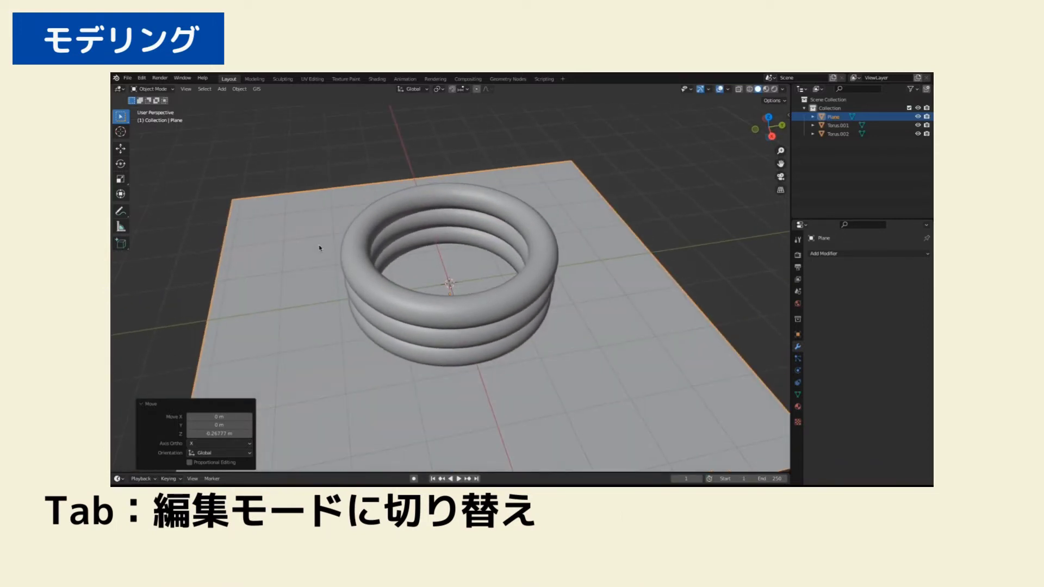
scroll(625, 228, "down", 2)
scroll(617, 288, "down", 1)
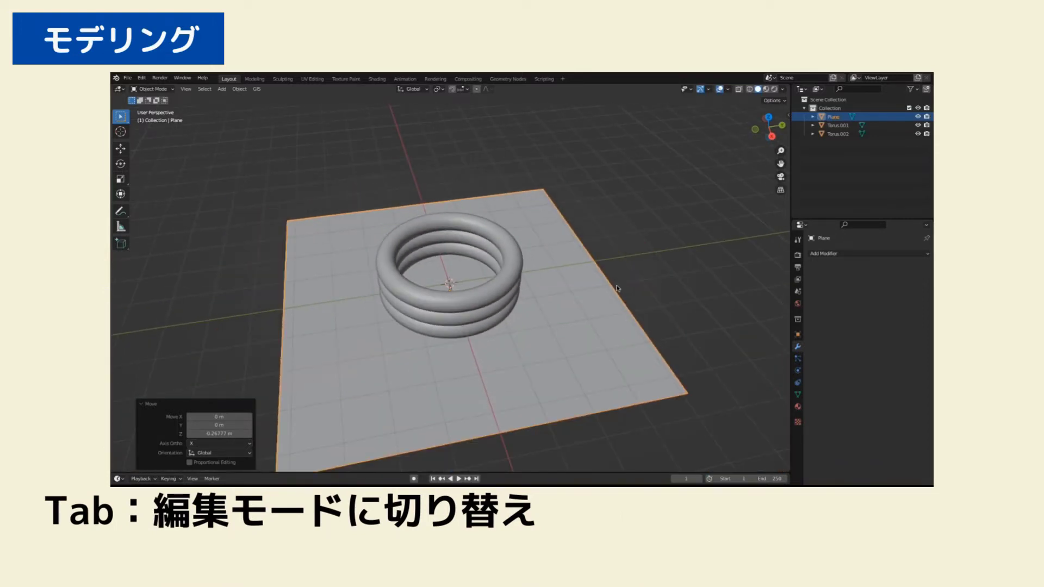
key("Tab")
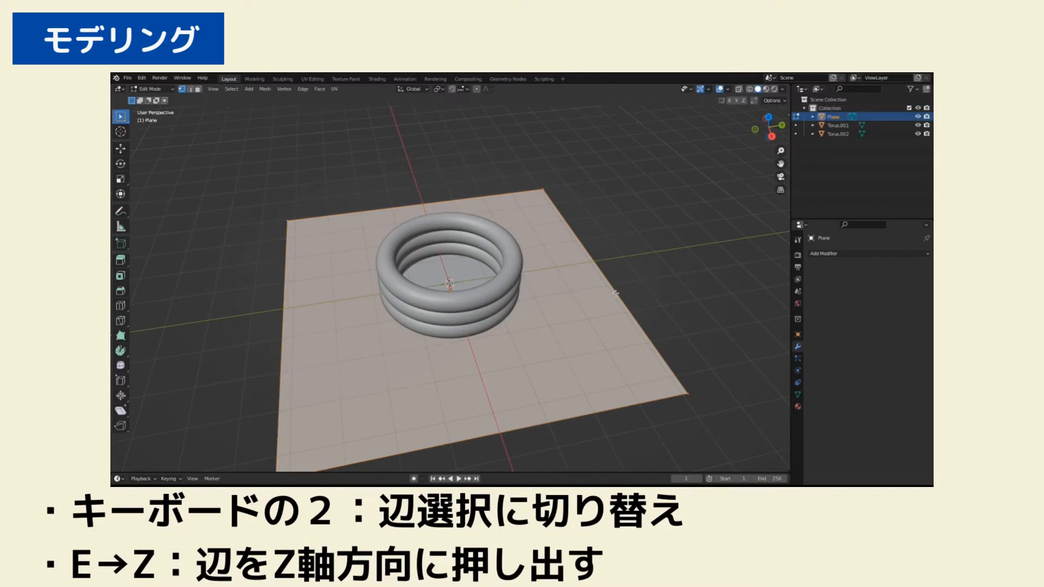
Step: Extrude the plane's far right edge straight up into a tall wall
key("2")
left_click(616, 293)
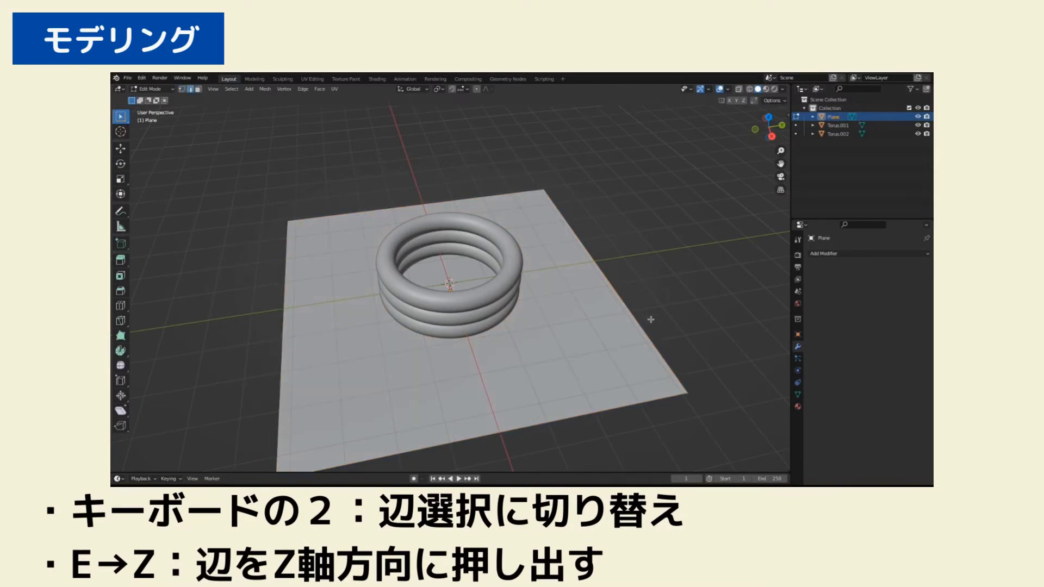
key("e")
key("z")
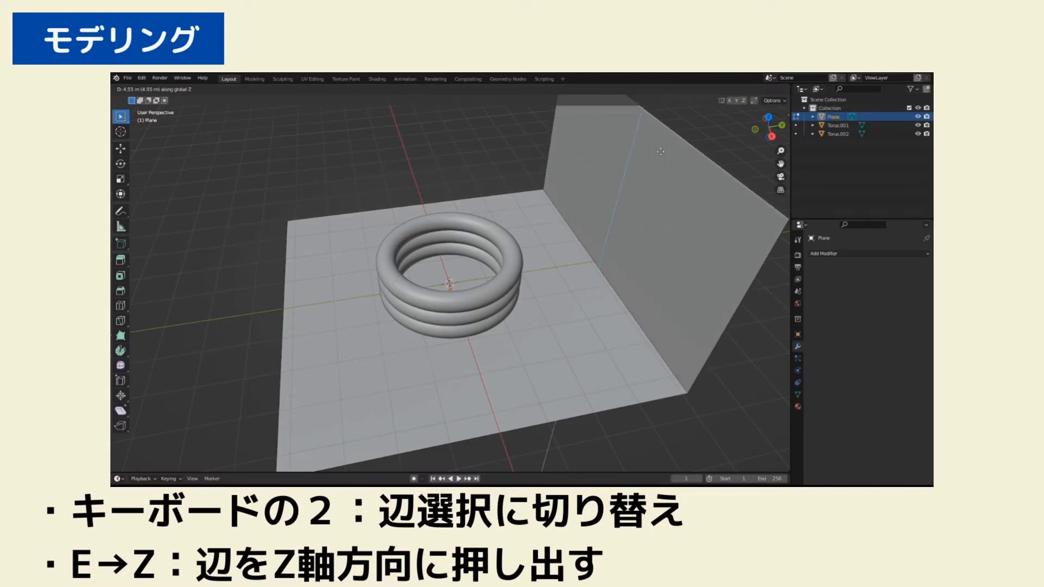
left_click(683, 98)
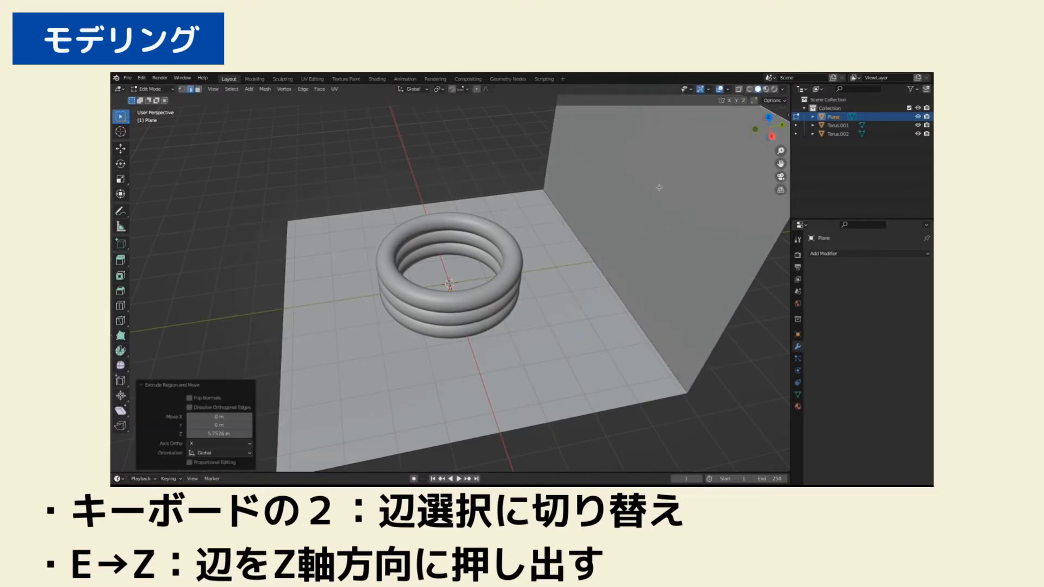
Step: Bevel the floor-wall corner edge into a rounded curve
left_click(617, 295)
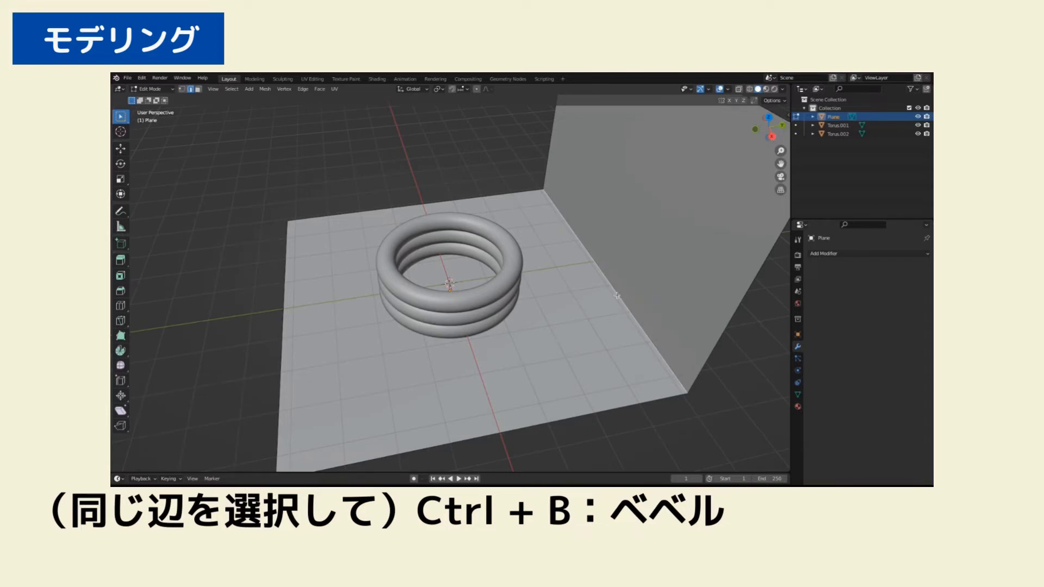
key("ctrl+b")
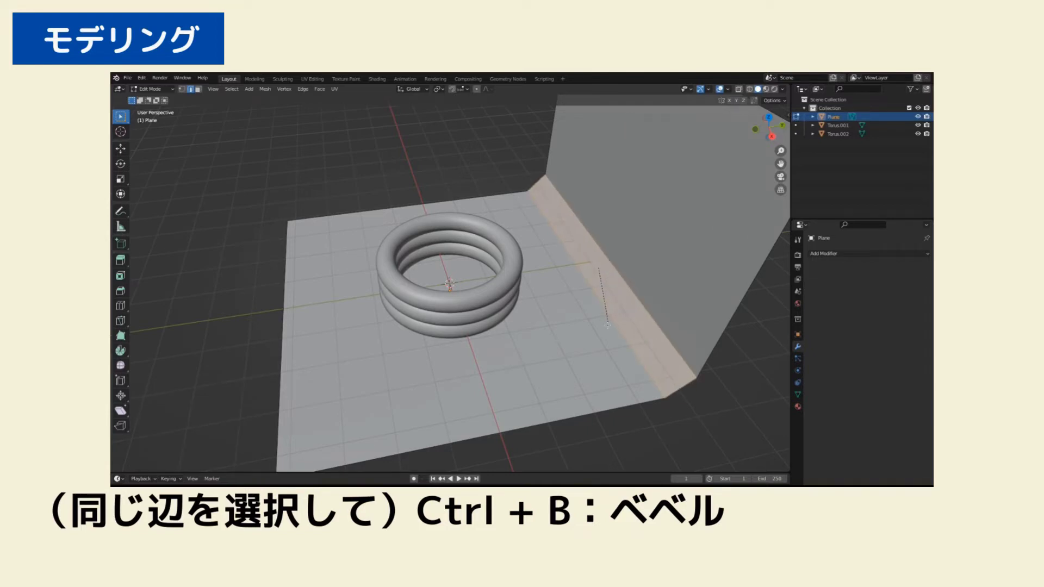
scroll(608, 327, "up", 5)
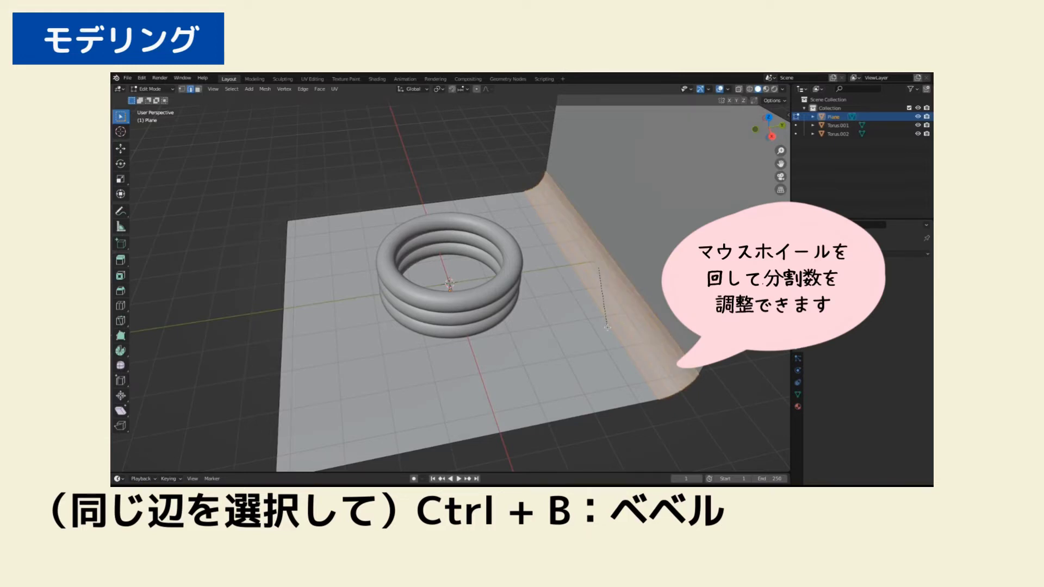
left_click(607, 326)
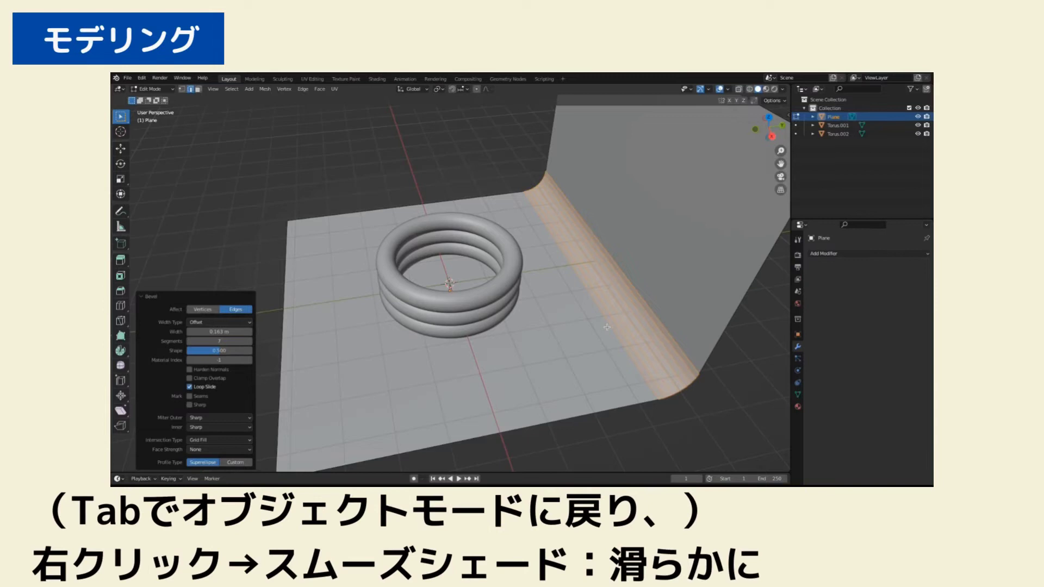
Step: Give the backdrop object smooth shading
key("Tab")
right_click(607, 329)
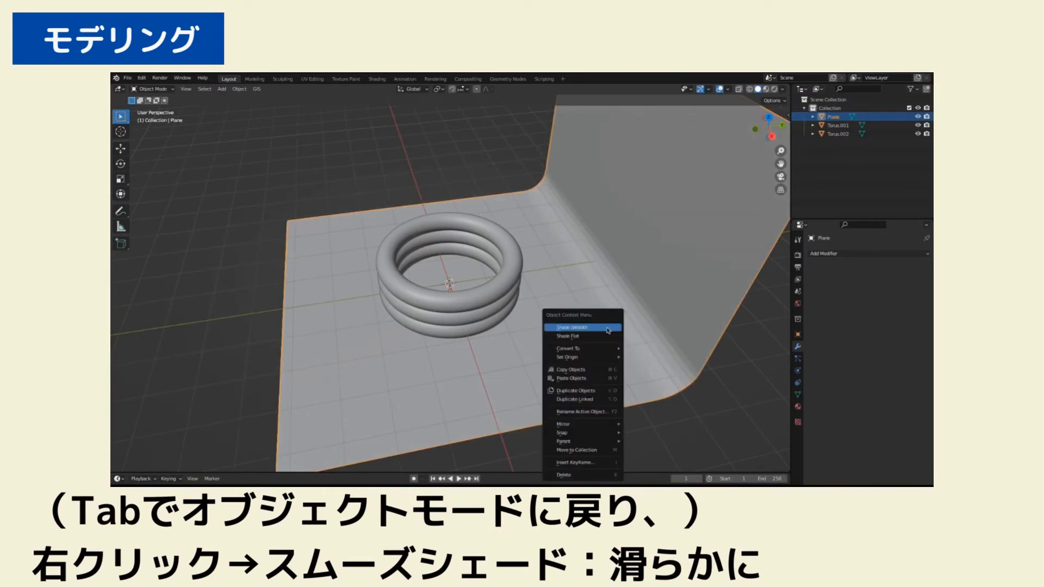
left_click(607, 329)
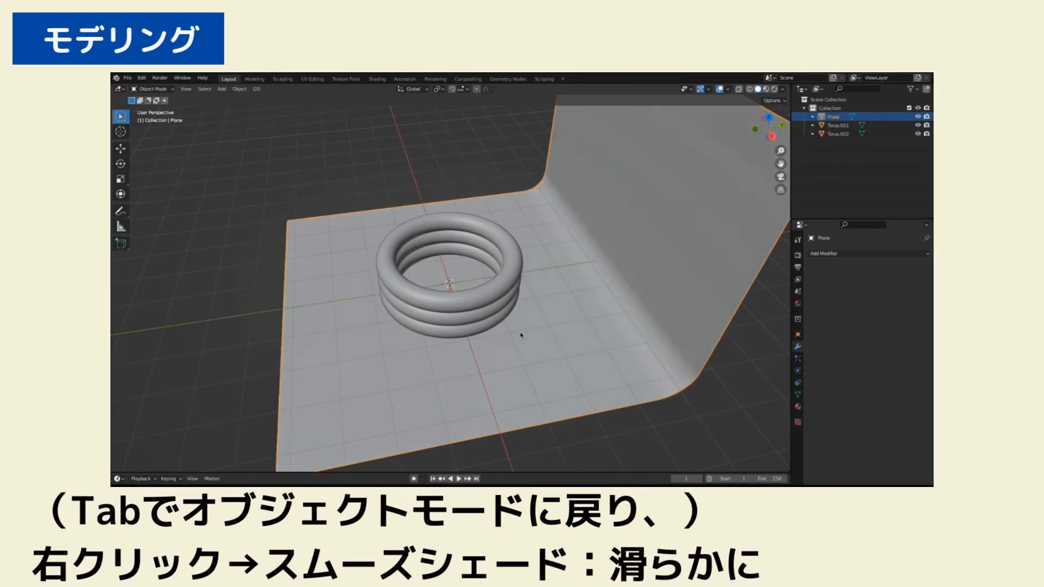
middle_click_drag(521, 334, 576, 321)
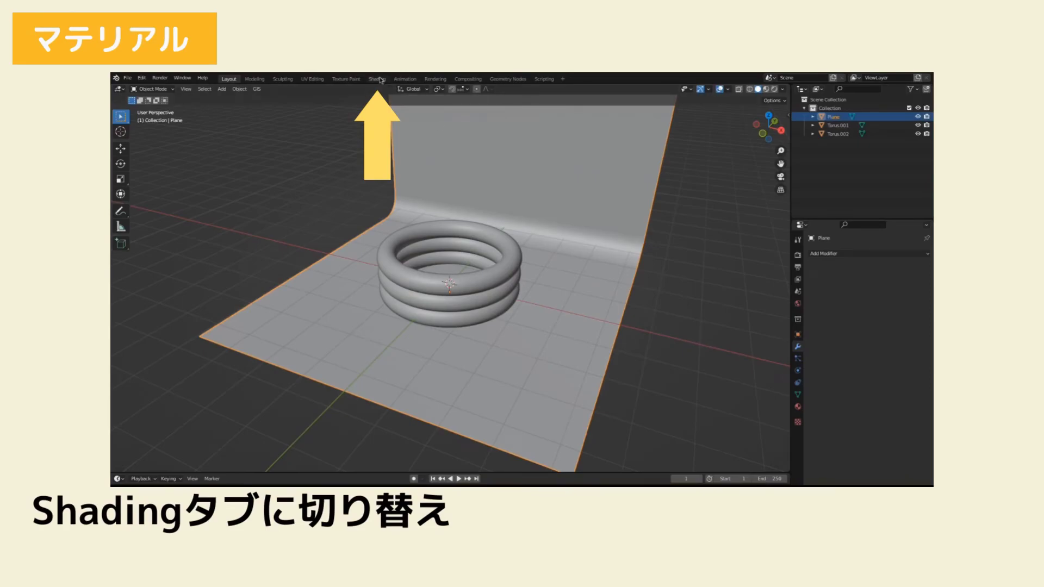
left_click(376, 79)
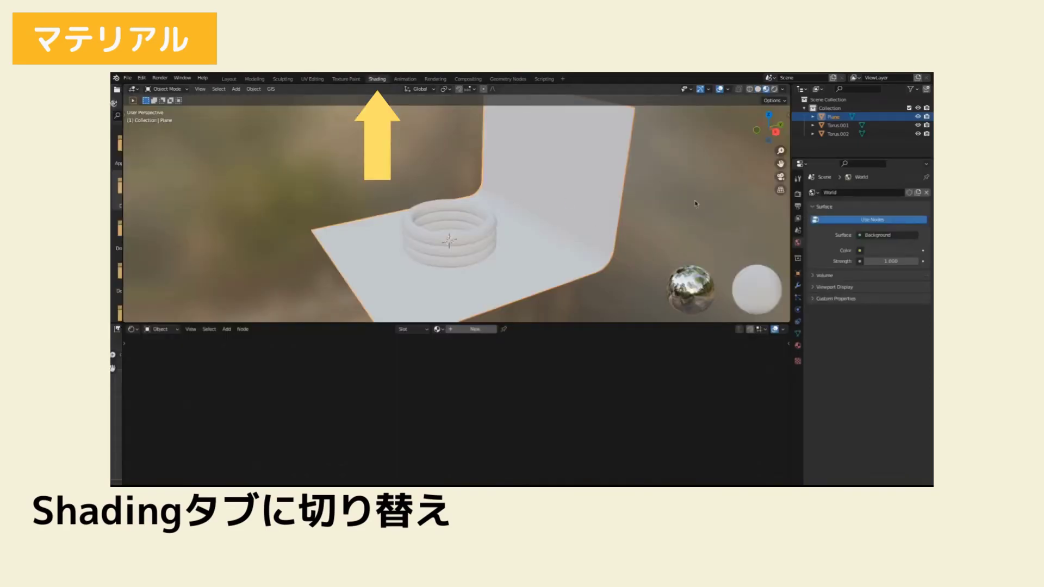
Step: In rendered view, add a Sun light raised high above the pool and lighten the world colour to grey
left_click(774, 89)
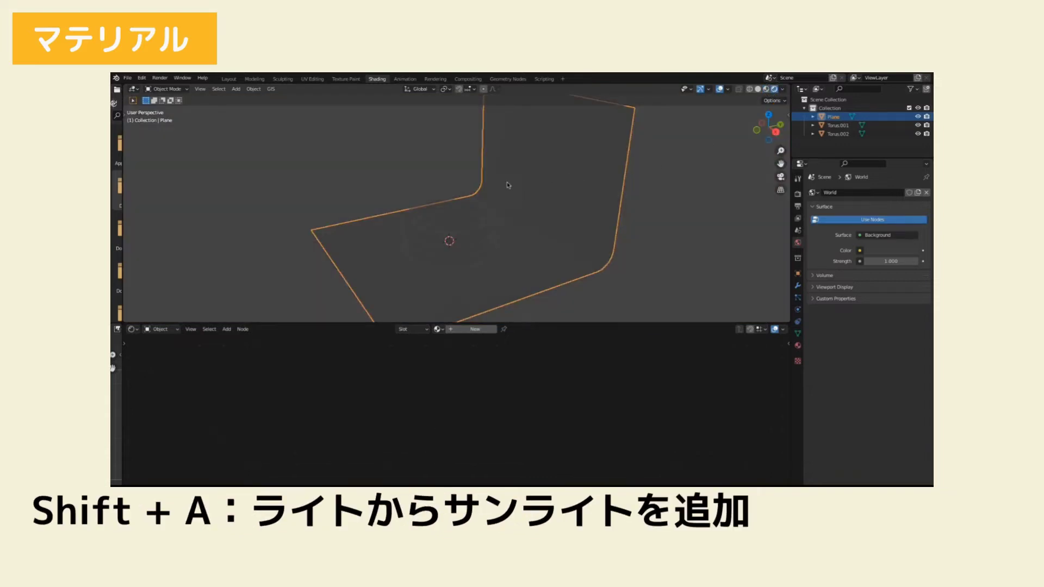
key("shift+a")
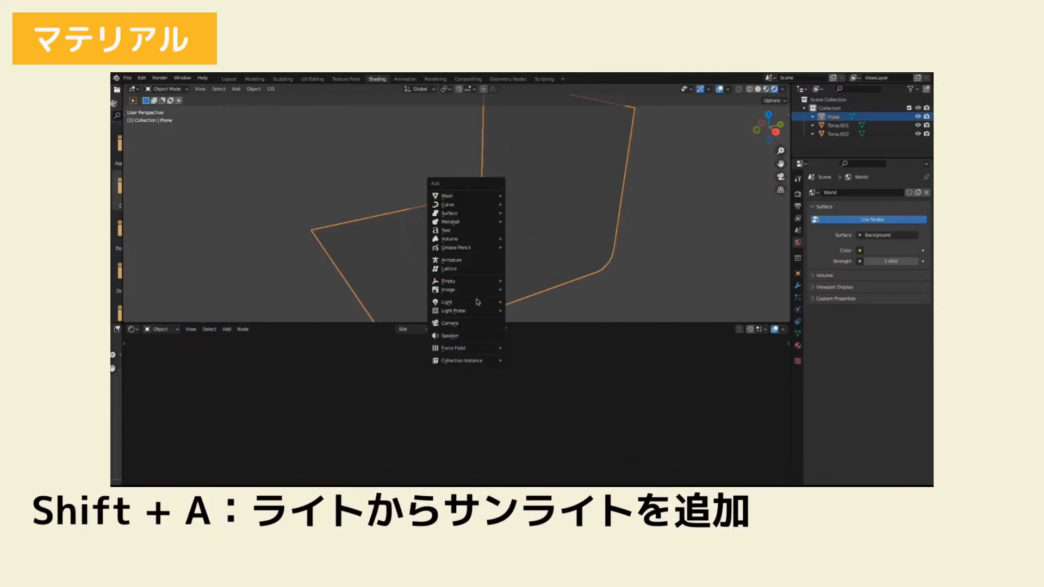
mouse_move(456, 301)
left_click(532, 310)
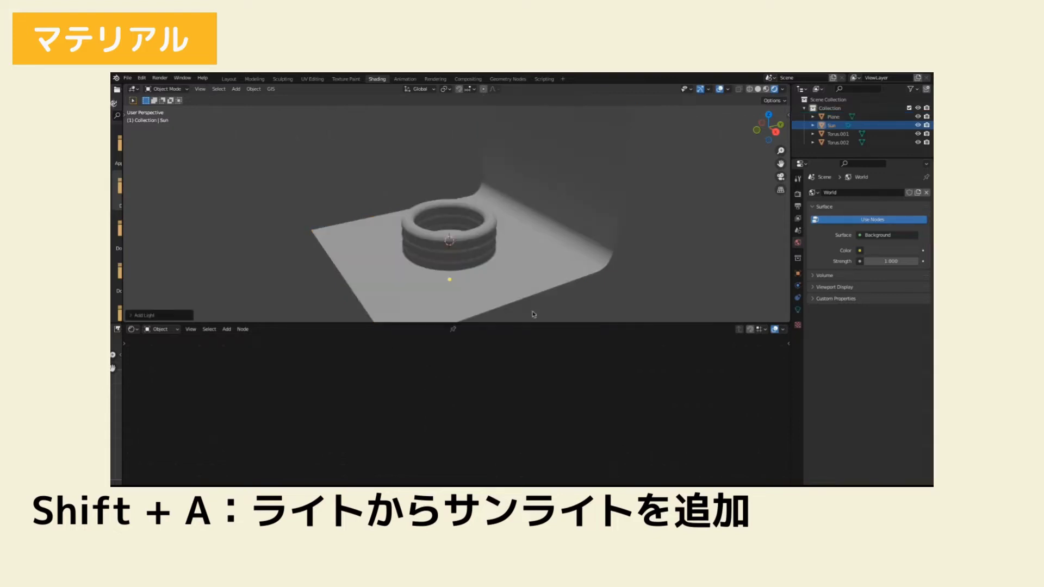
key("g")
key("z")
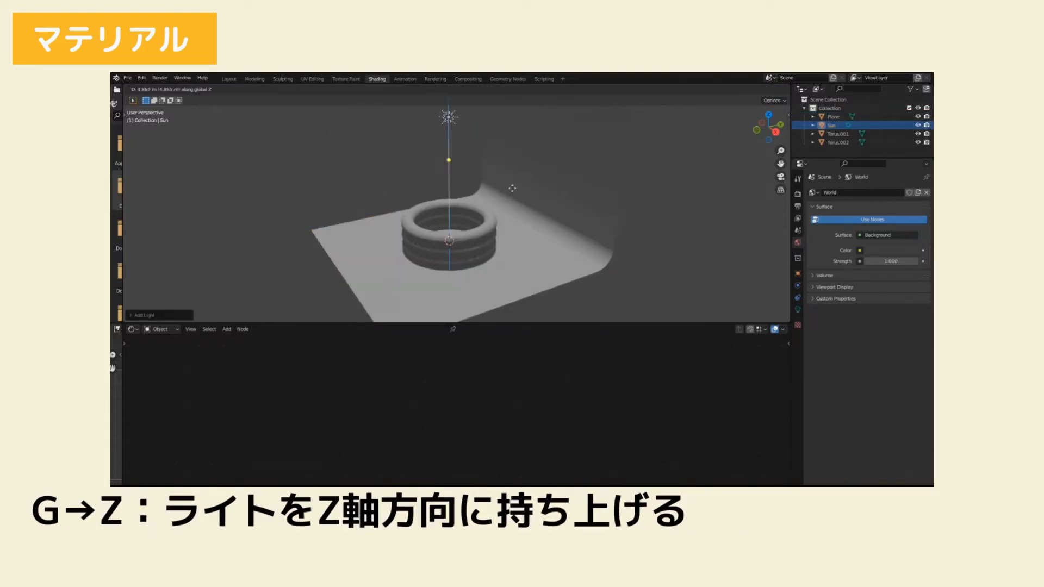
left_click(513, 191)
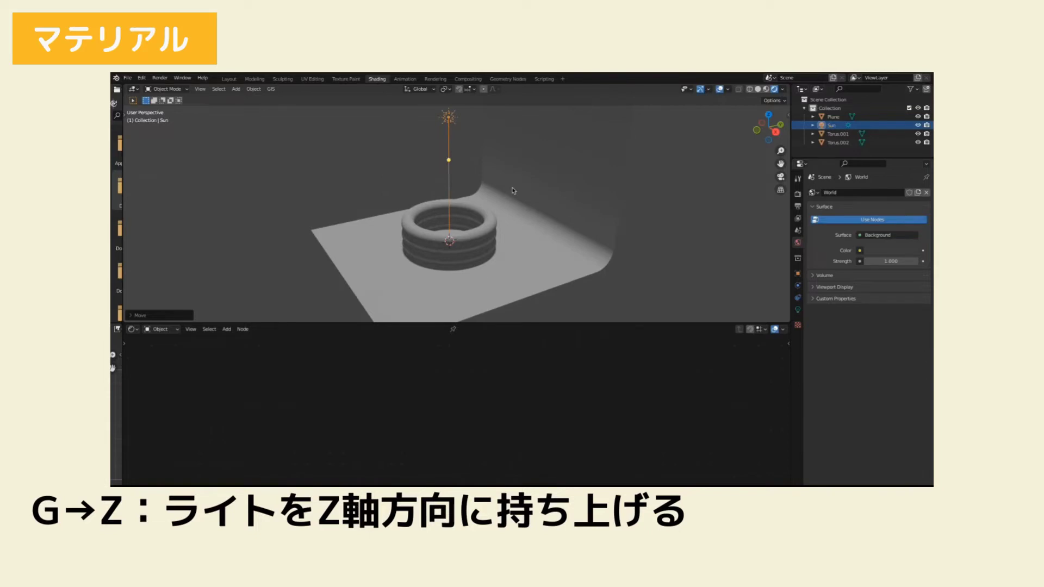
left_click(876, 251)
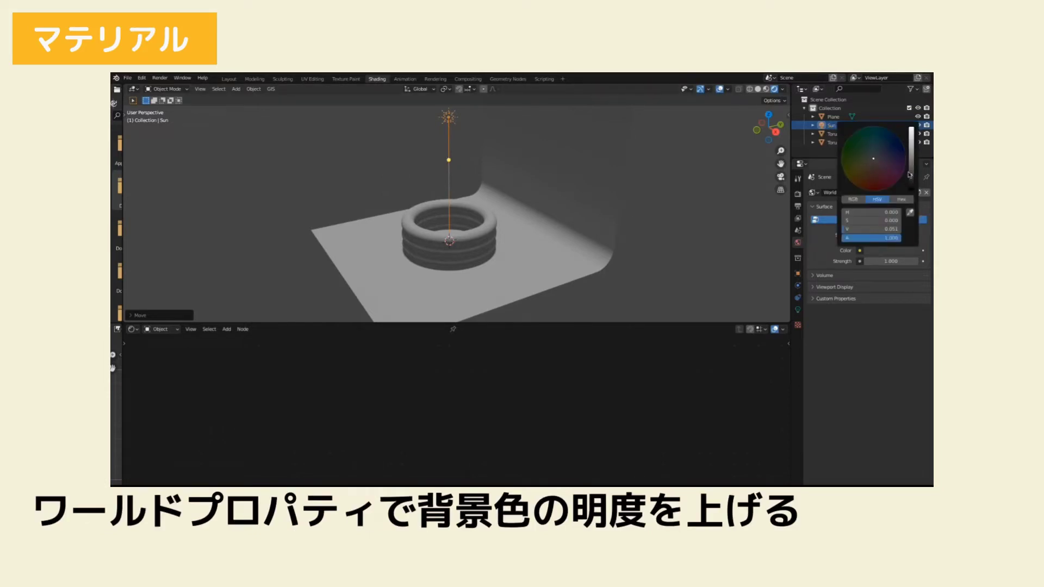
left_click_drag(909, 175, 911, 139)
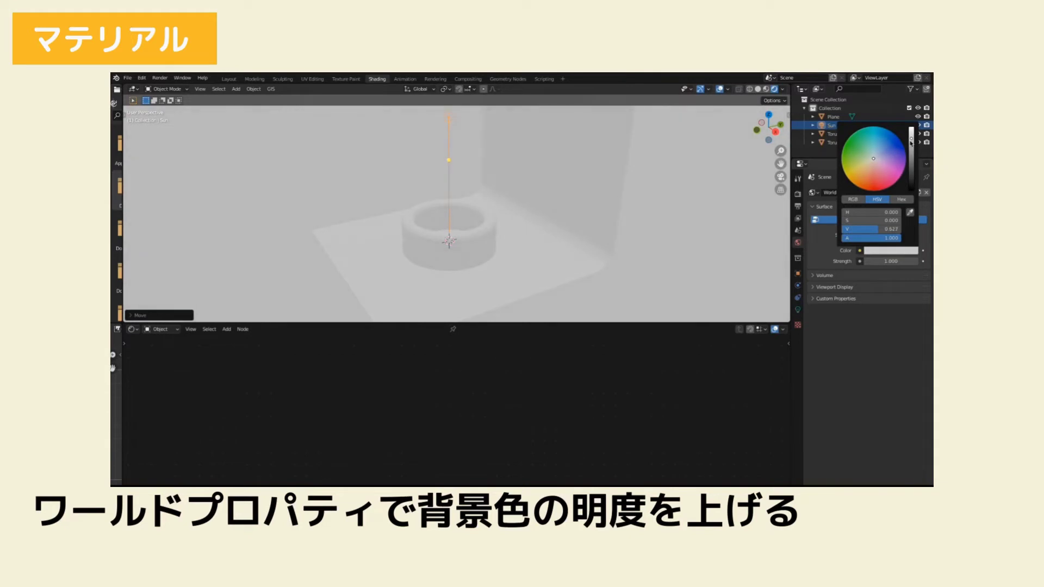
Step: Switch the render engine to Cycles
left_click(798, 194)
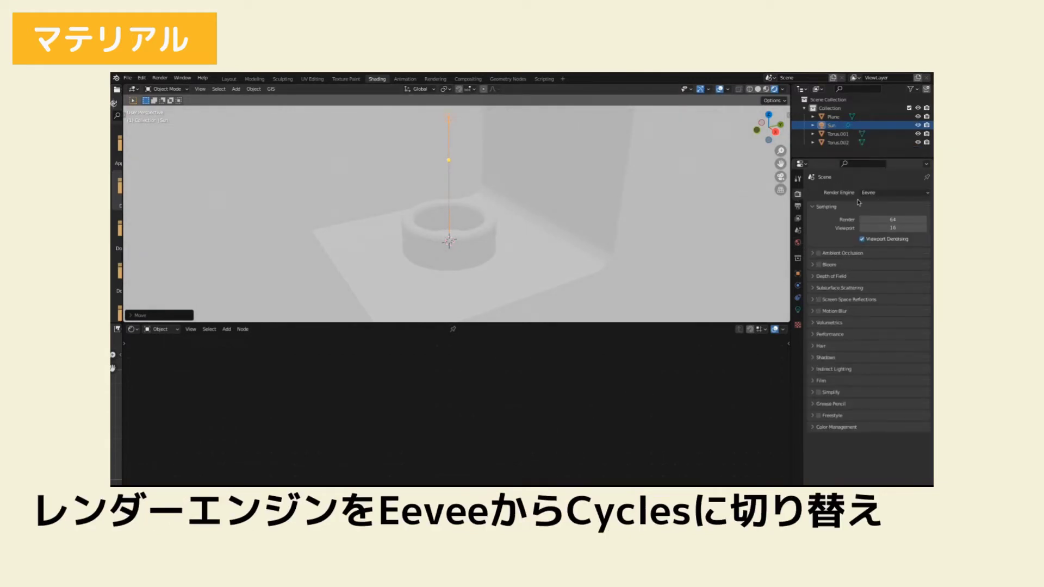
left_click(881, 193)
left_click(878, 222)
Step: Give Torus.002 a new material with a Glass BSDF surface
middle_click_drag(374, 202, 414, 222)
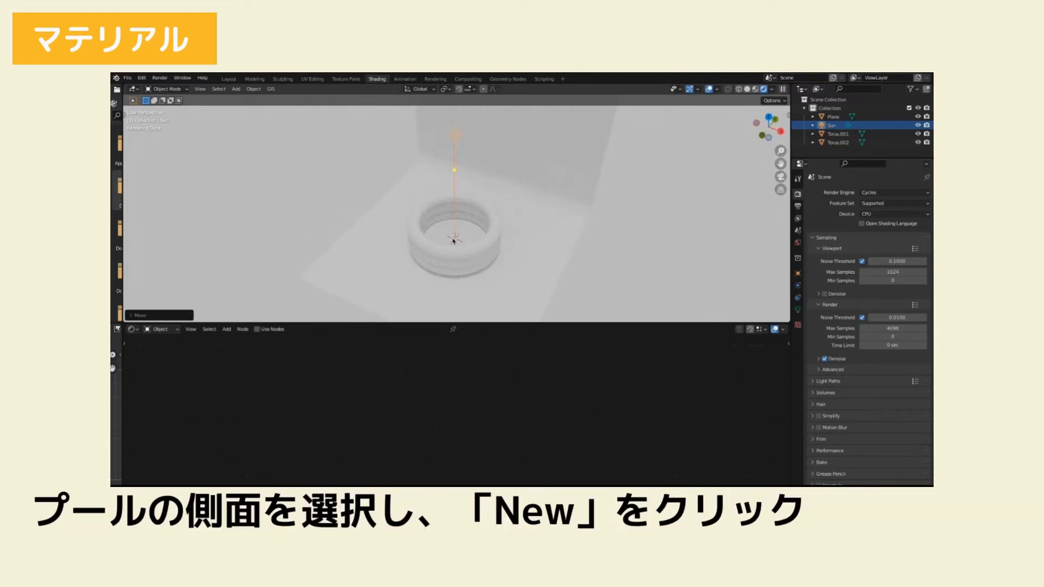
left_click(427, 244)
left_click(467, 329)
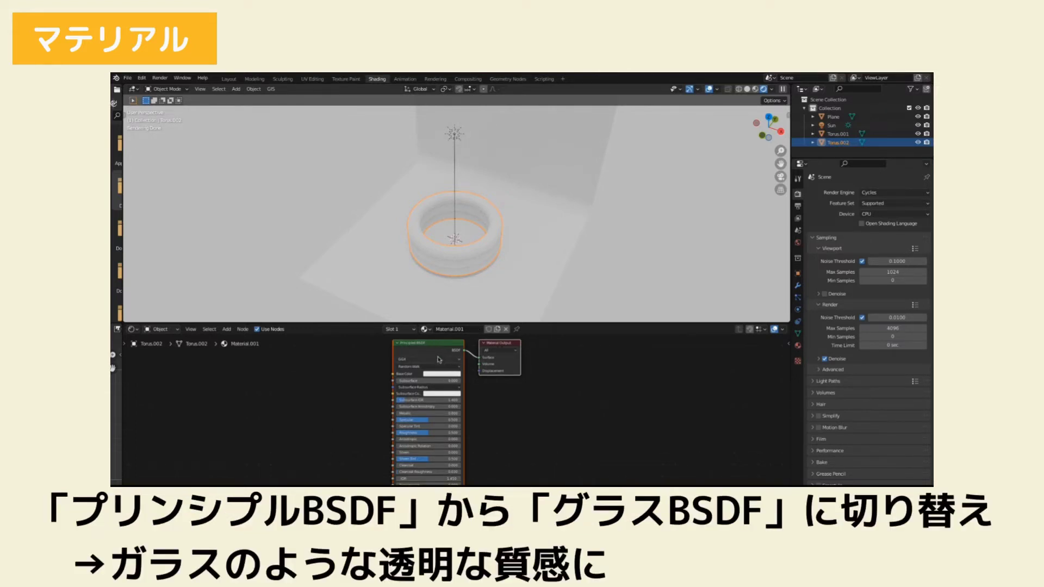
left_click(798, 346)
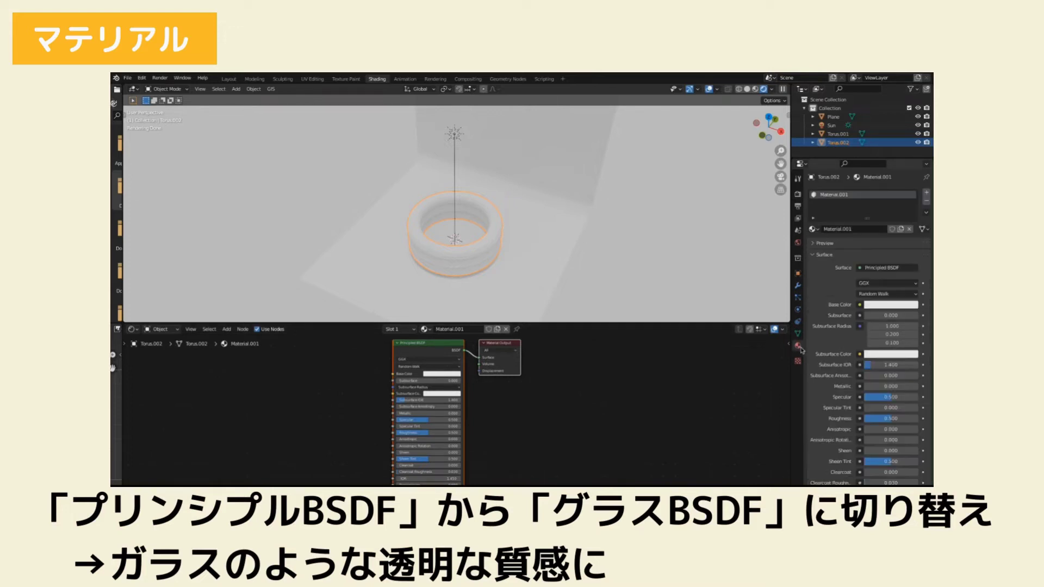
left_click(882, 272)
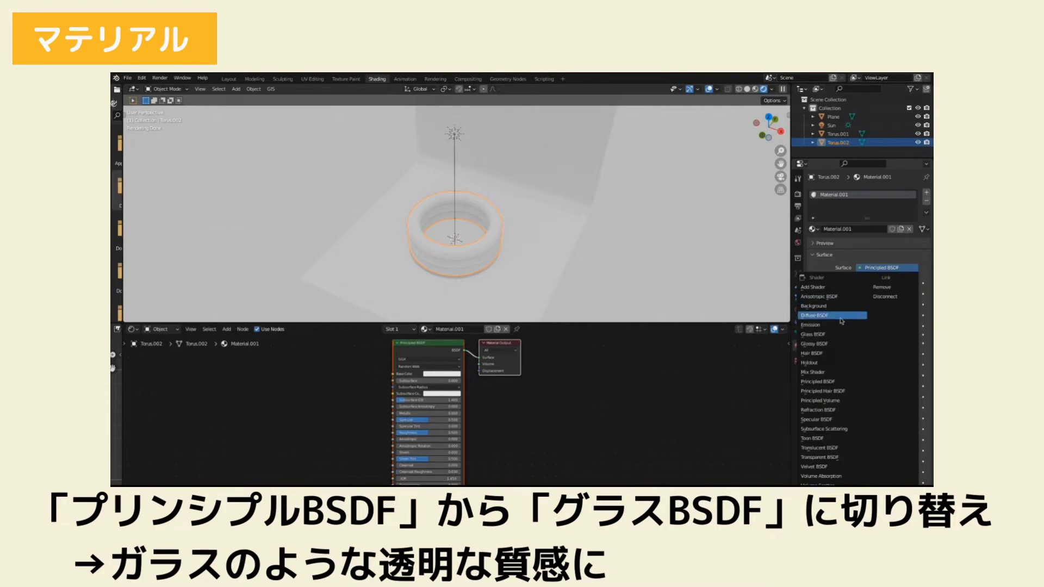
left_click(824, 334)
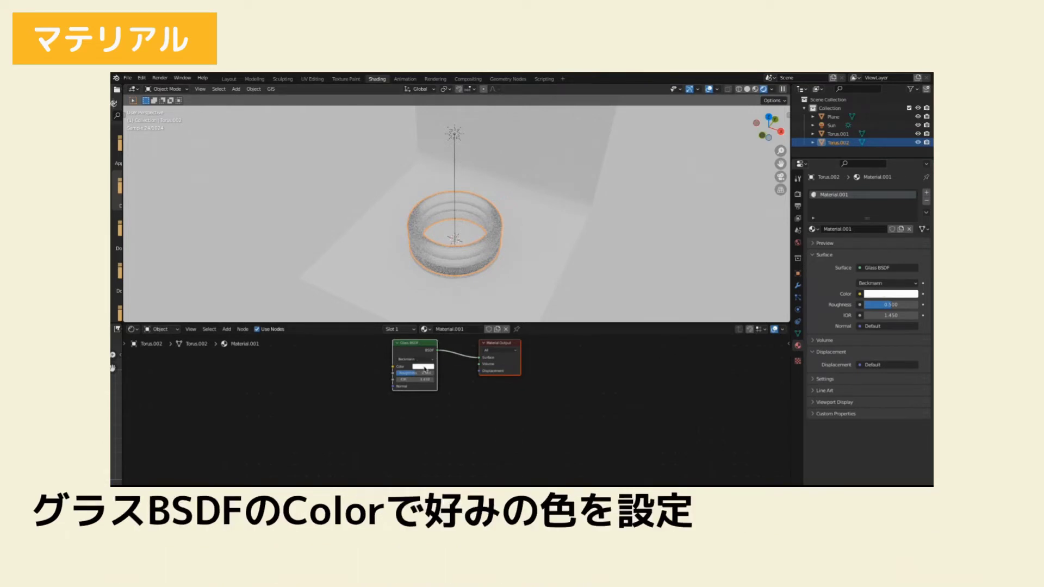
Step: Tint the Glass BSDF colour sky blue
left_click(425, 369)
left_click(443, 301)
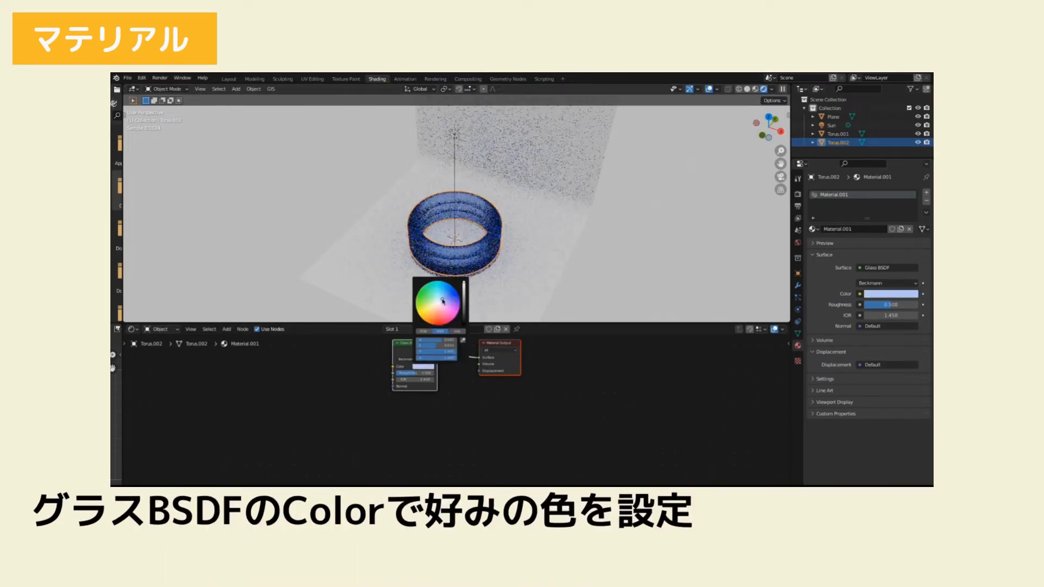
left_click(442, 298)
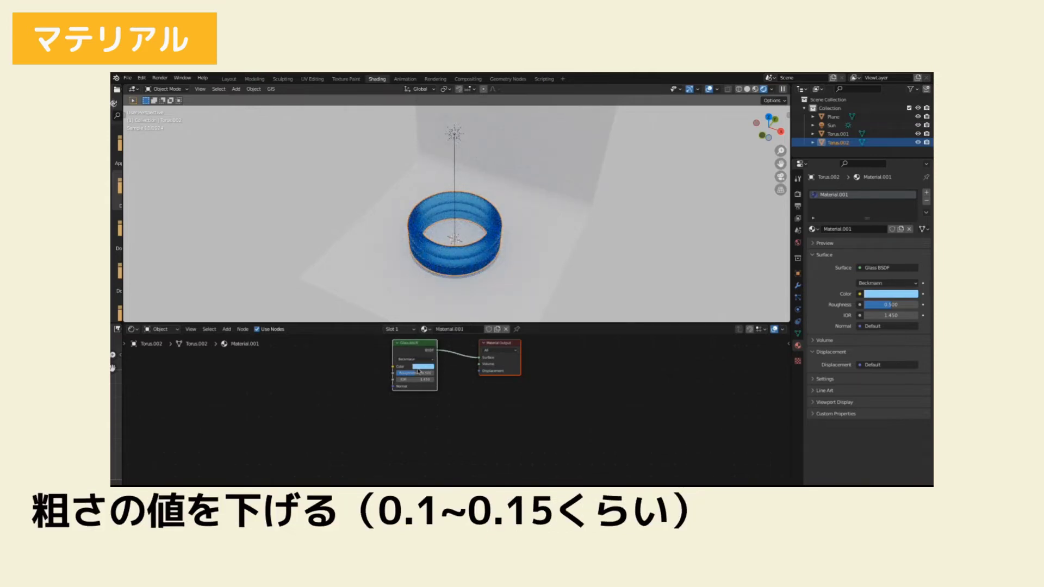
Step: Lower the glass roughness to 0.123 and set IOR to 0.95
mouse_move(419, 374)
left_mouse_down()
mouse_move(405, 374)
mouse_move(429, 373)
left_mouse_up()
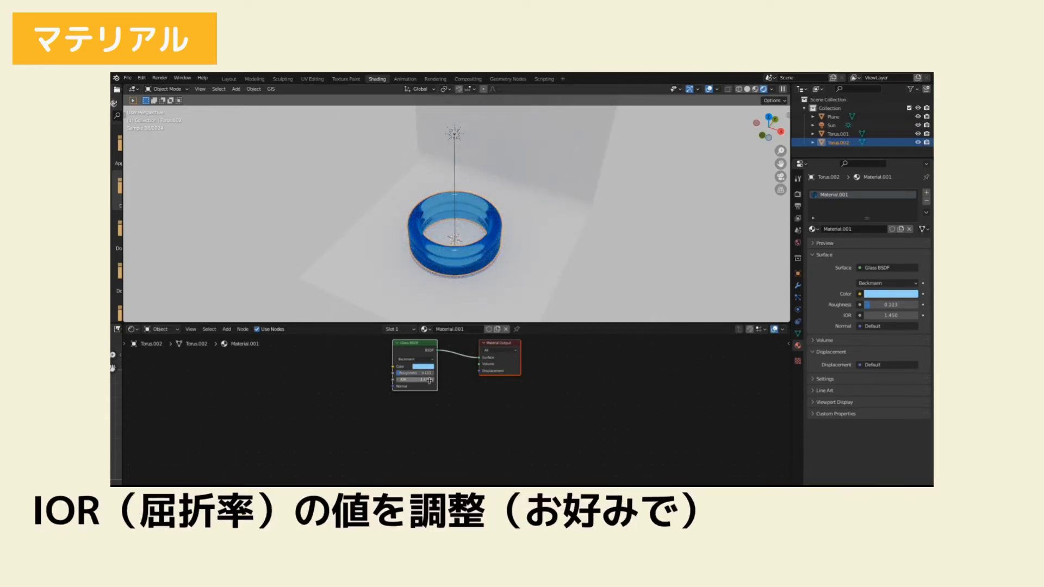
left_click_drag(429, 380, 380, 380)
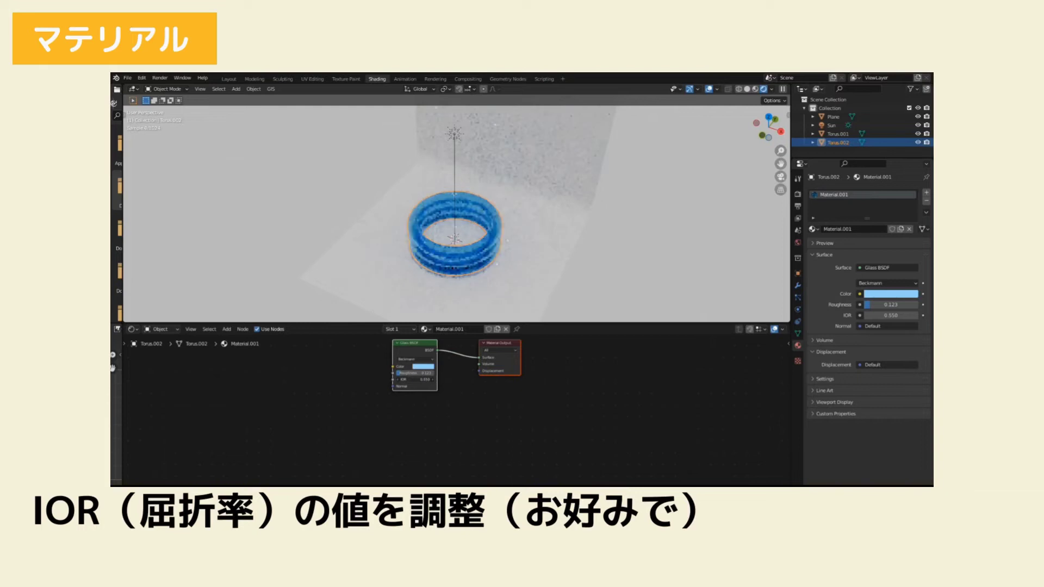
double_click(890, 315)
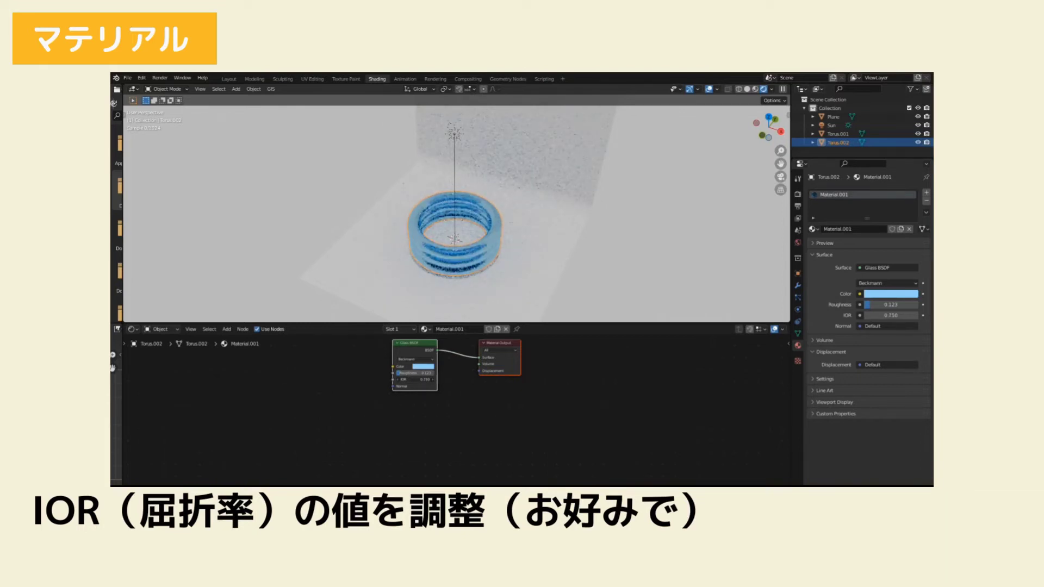
type("0.95")
key("Return")
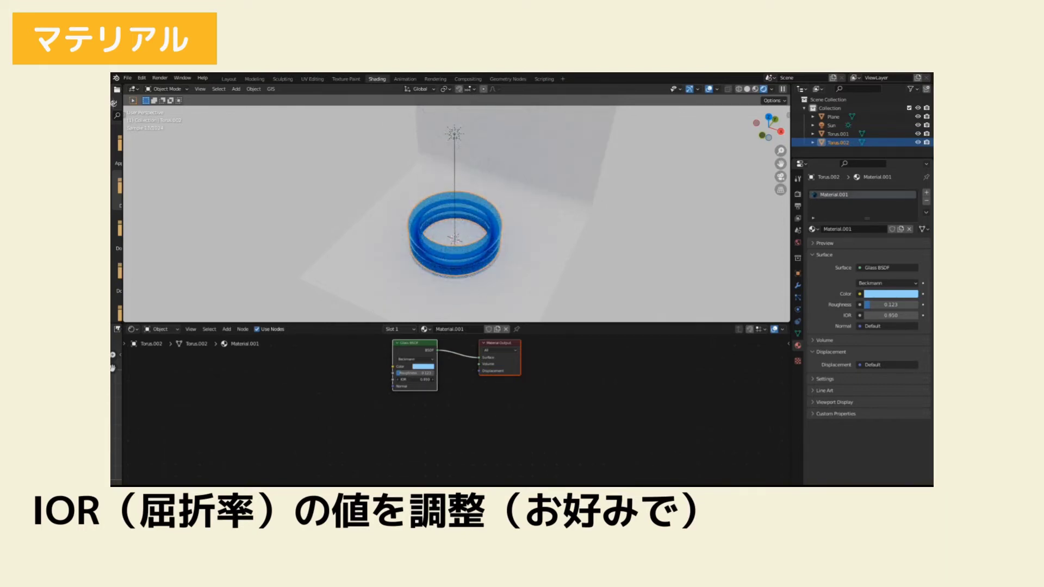
Step: Create a new material for Torus.001 and feed the illustration image into its Base Color
left_click(471, 235)
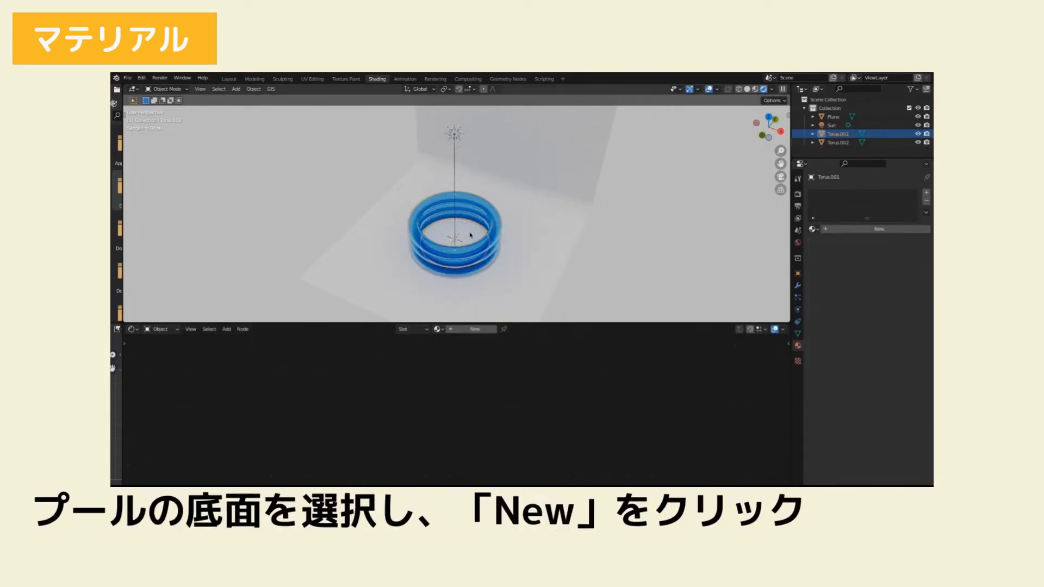
left_click(474, 330)
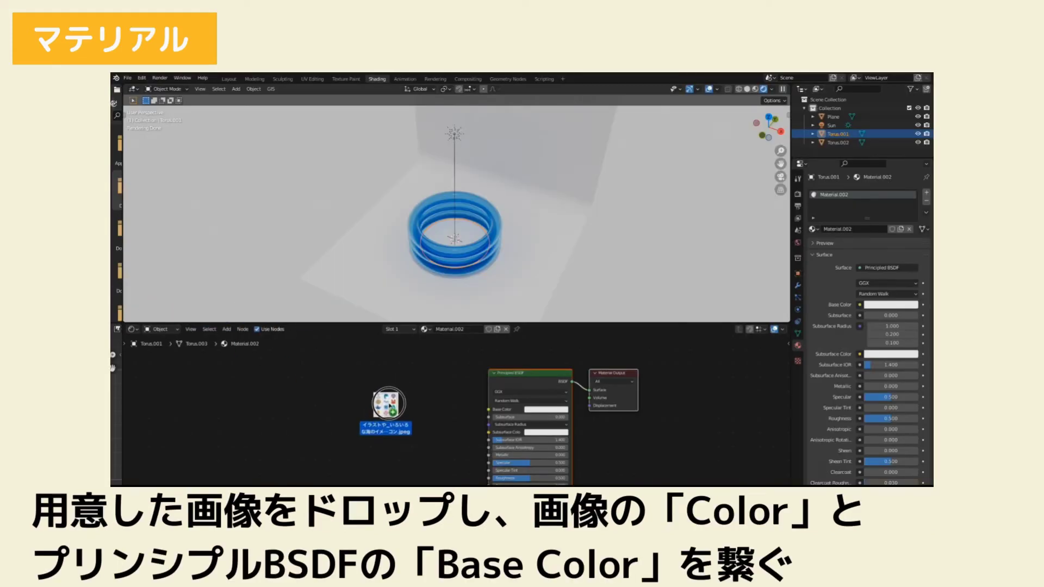
left_click_drag(389, 405, 390, 382)
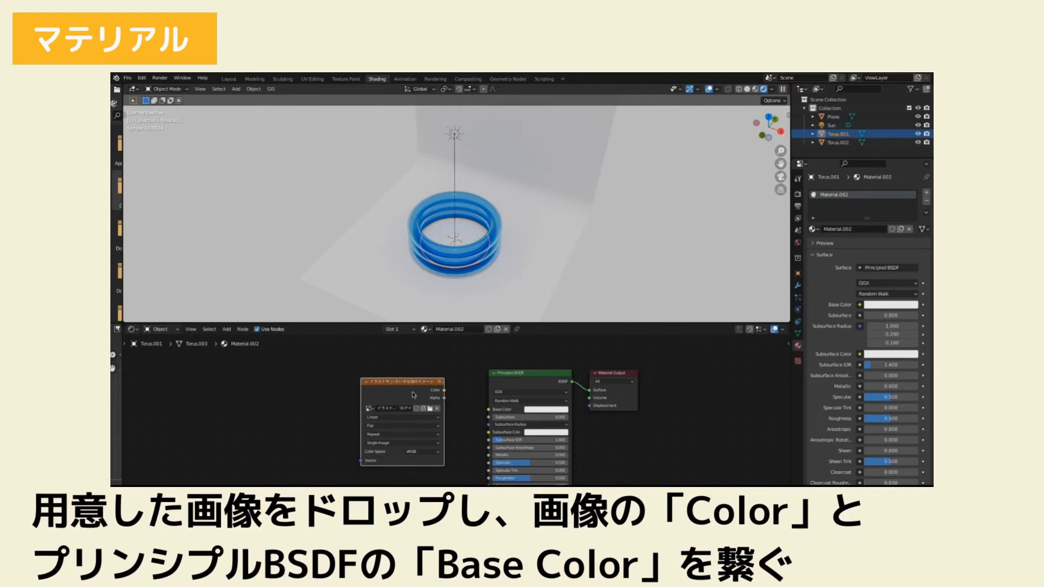
left_click_drag(444, 391, 488, 410)
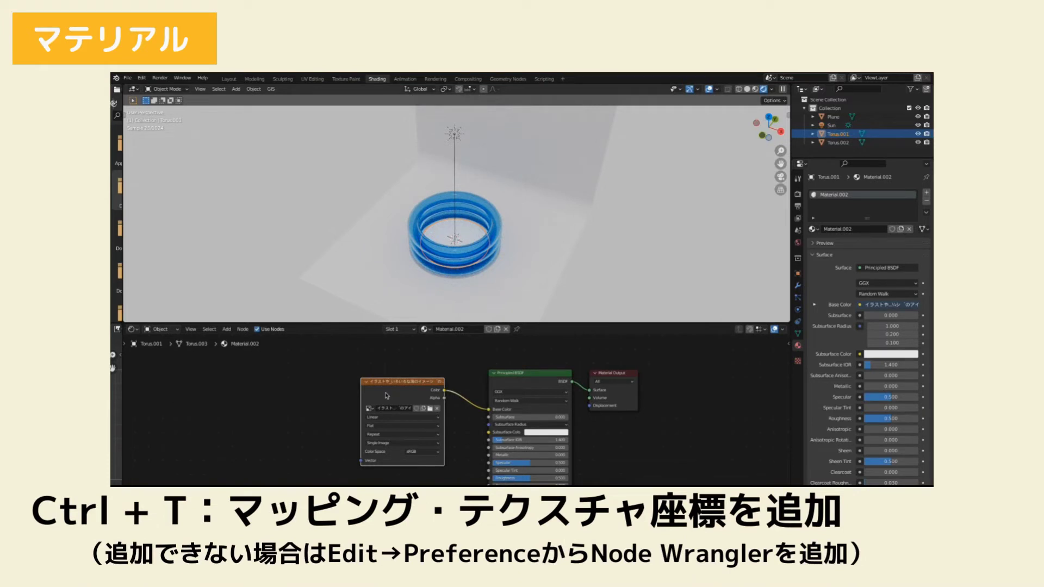
Step: Add Texture Coordinate and Mapping nodes to the pool-bottom image, checking the Node Wrangler add-on
key("ctrl+t")
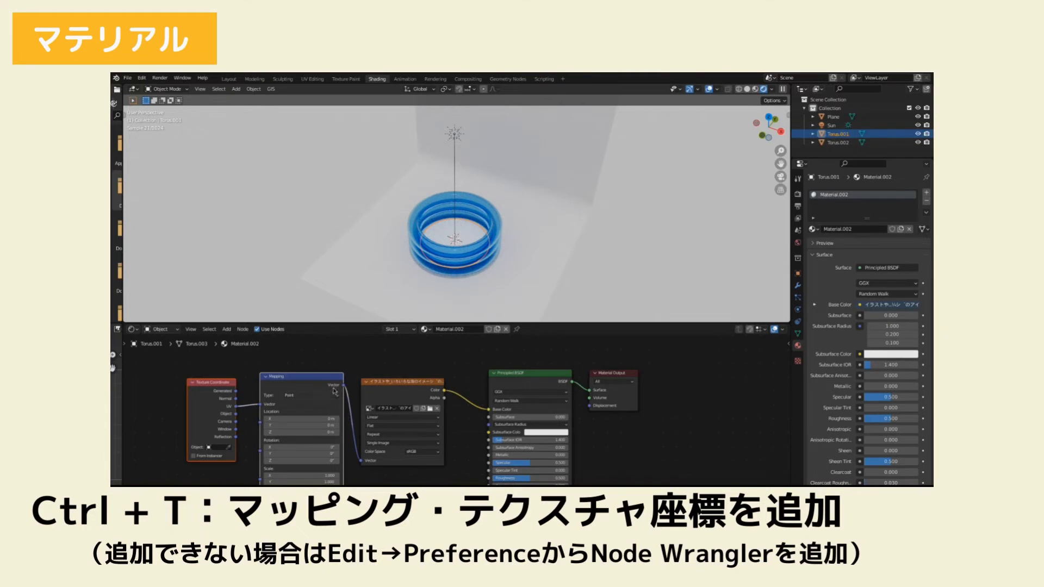
left_click(142, 77)
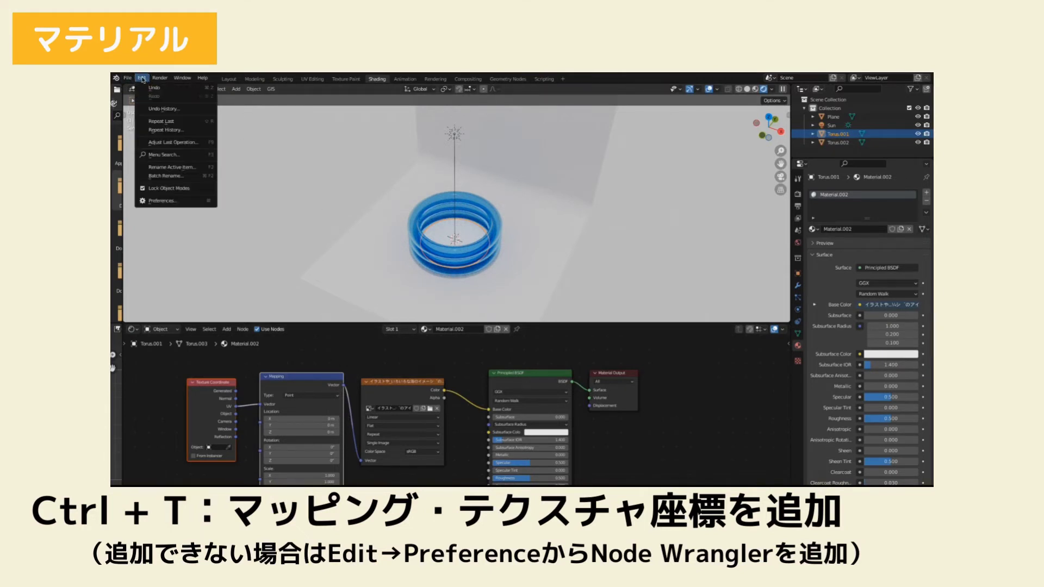
left_click(163, 201)
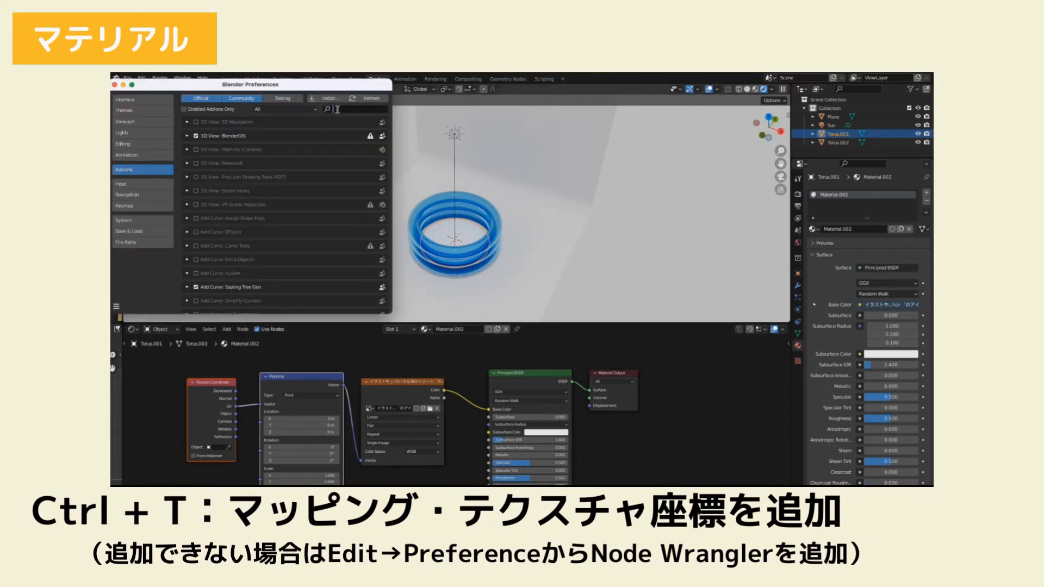
type("node")
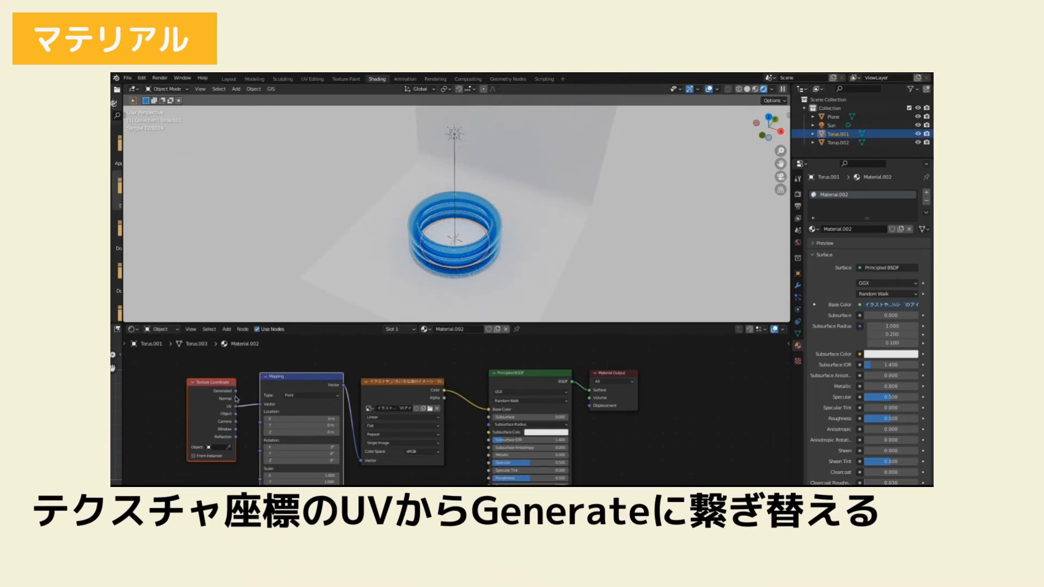
Step: Relink the Mapping node from UV to Generated so the illustration shows on the pool floor
left_click_drag(236, 391, 259, 407)
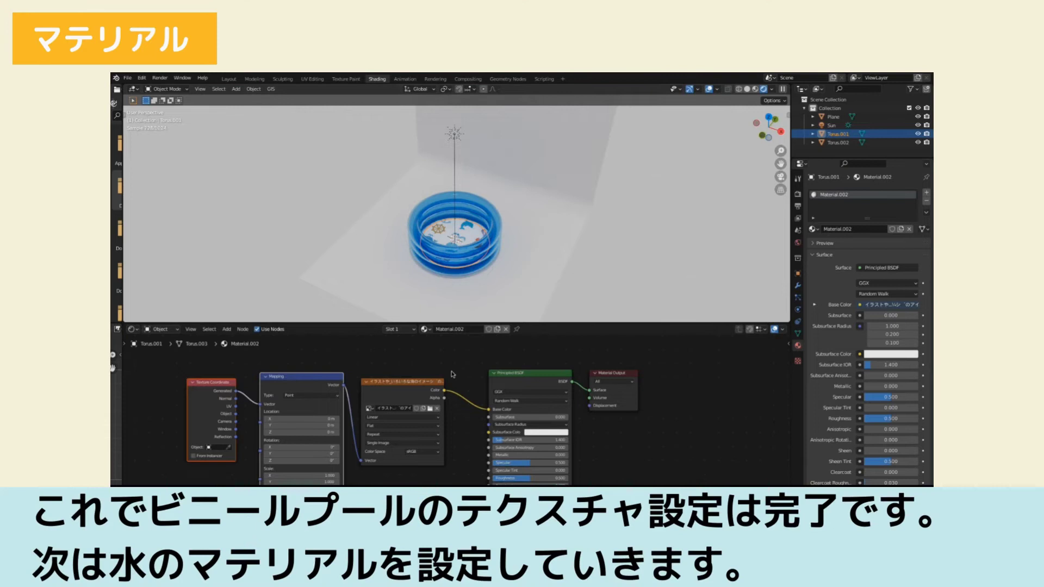
key("alt+a")
middle_click_drag(587, 247, 582, 263)
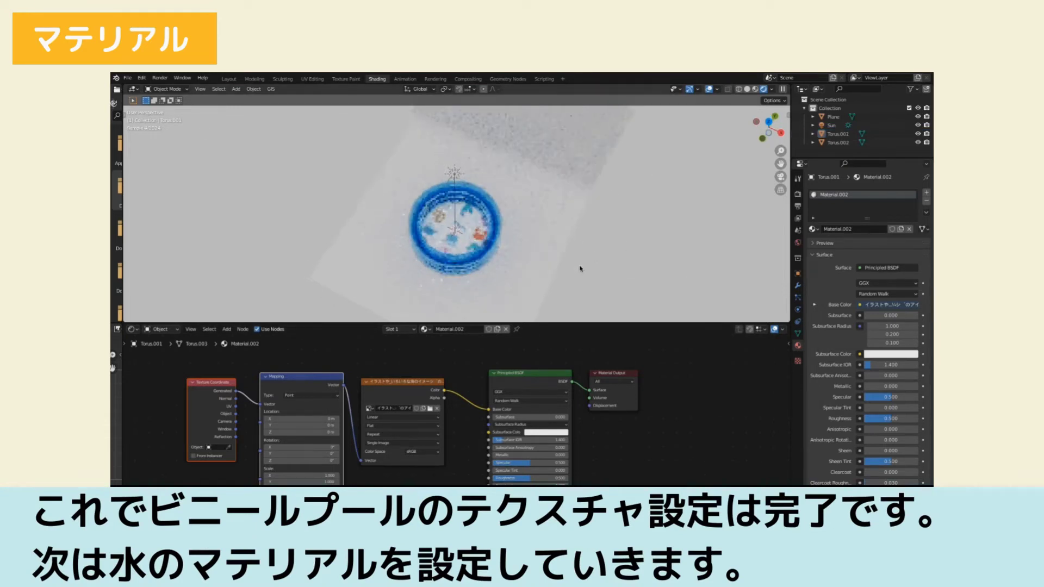
middle_click_drag(527, 282, 592, 243)
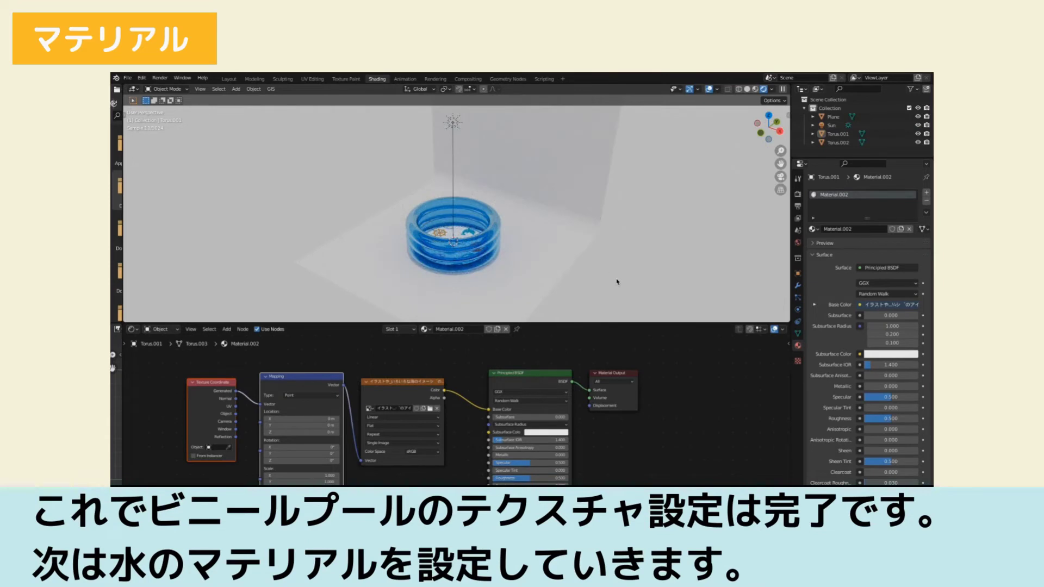
Step: Add a new plane for the water
key("shift+a")
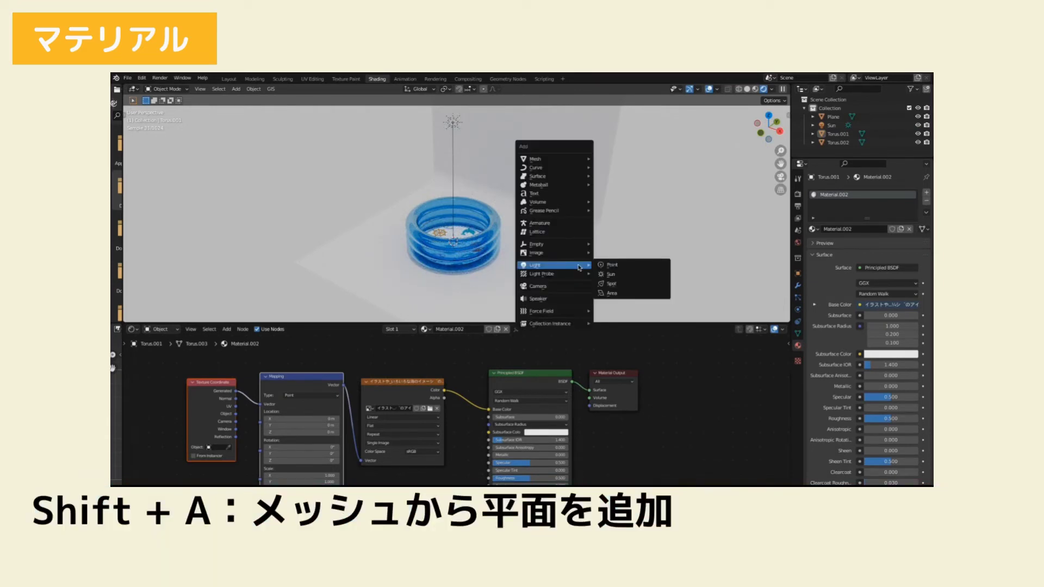
mouse_move(536, 159)
left_click(618, 161)
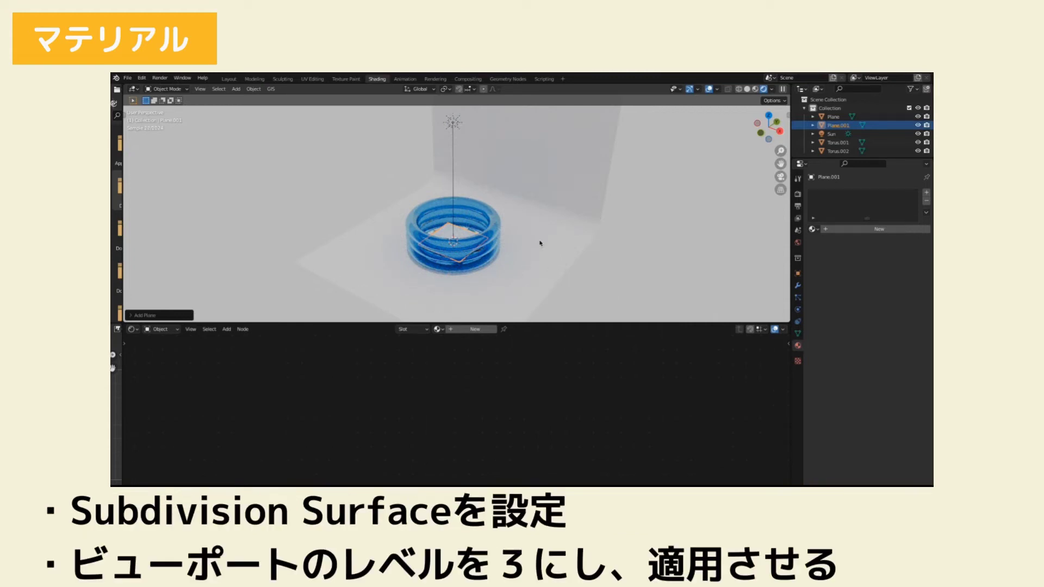
scroll(540, 243, "up", 2)
Step: Add a Subdivision Surface modifier at viewport level 3 to the plane and apply it
left_click(798, 285)
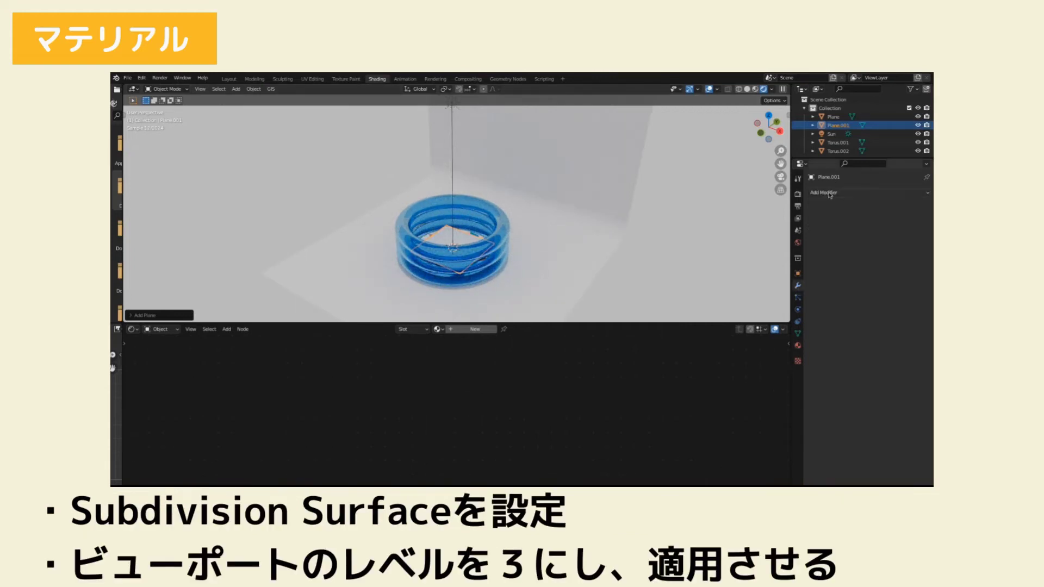
left_click(866, 192)
left_click(769, 348)
left_click(915, 230)
left_click(915, 231)
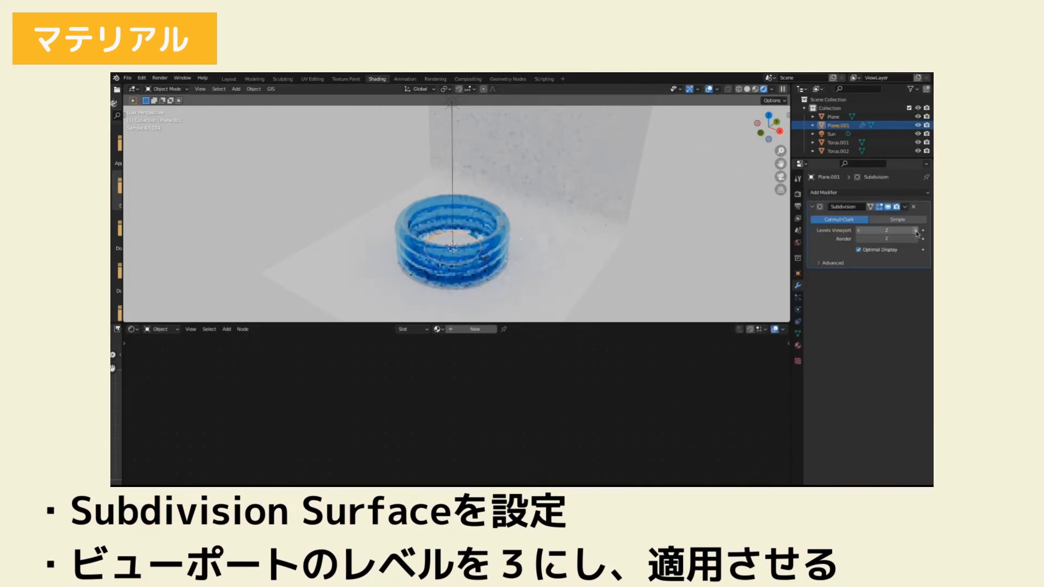
left_click(904, 206)
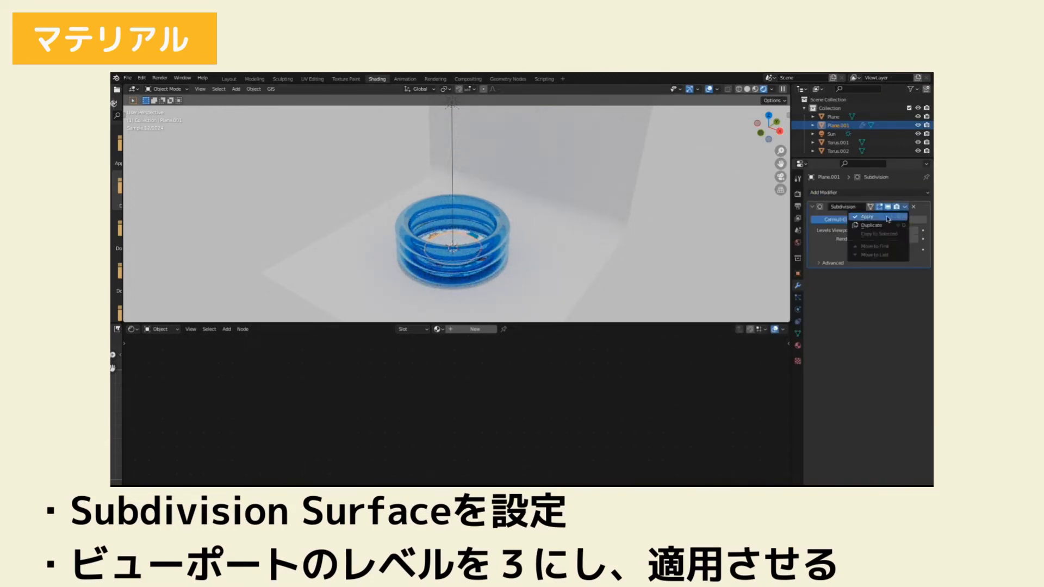
left_click(867, 214)
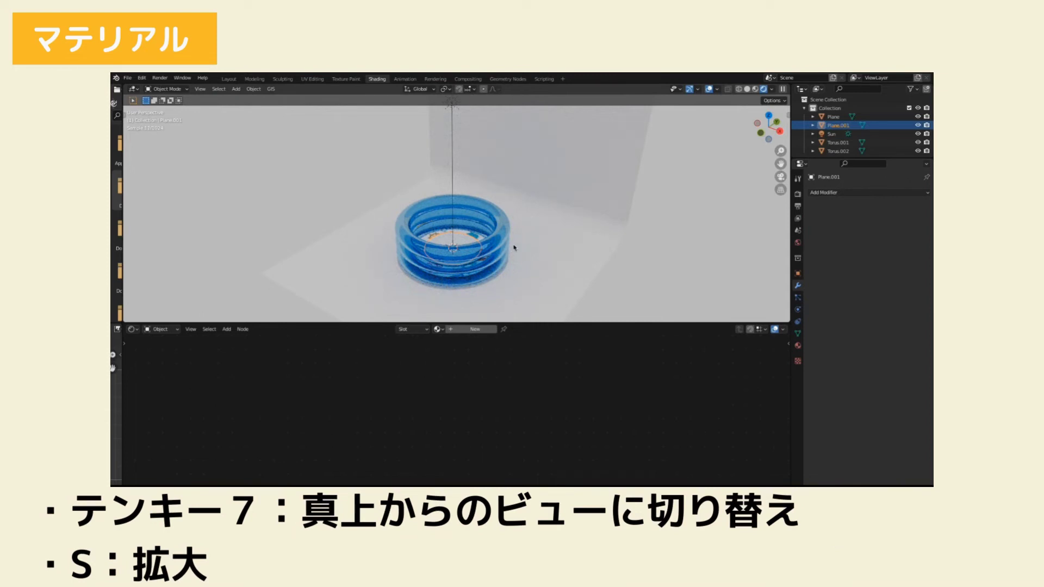
Step: Scale the water plane up about 1.5 times from the top view
key("KP_7")
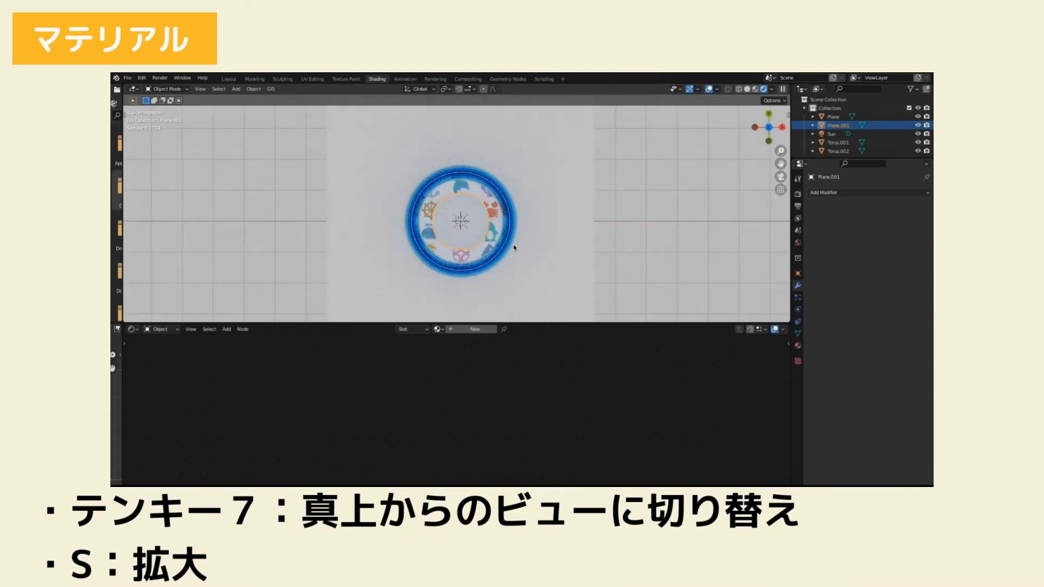
key("s")
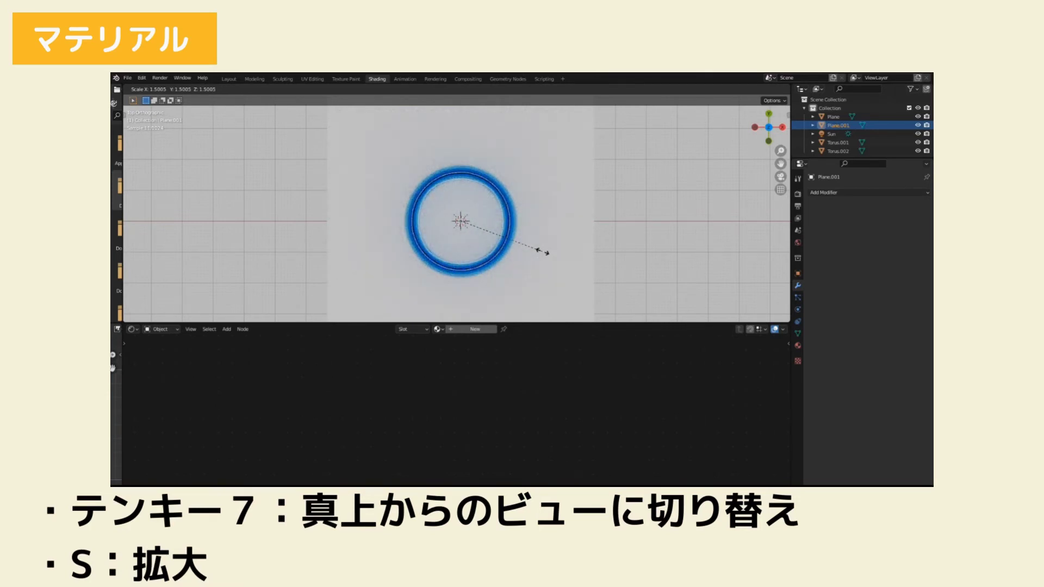
left_click(542, 251)
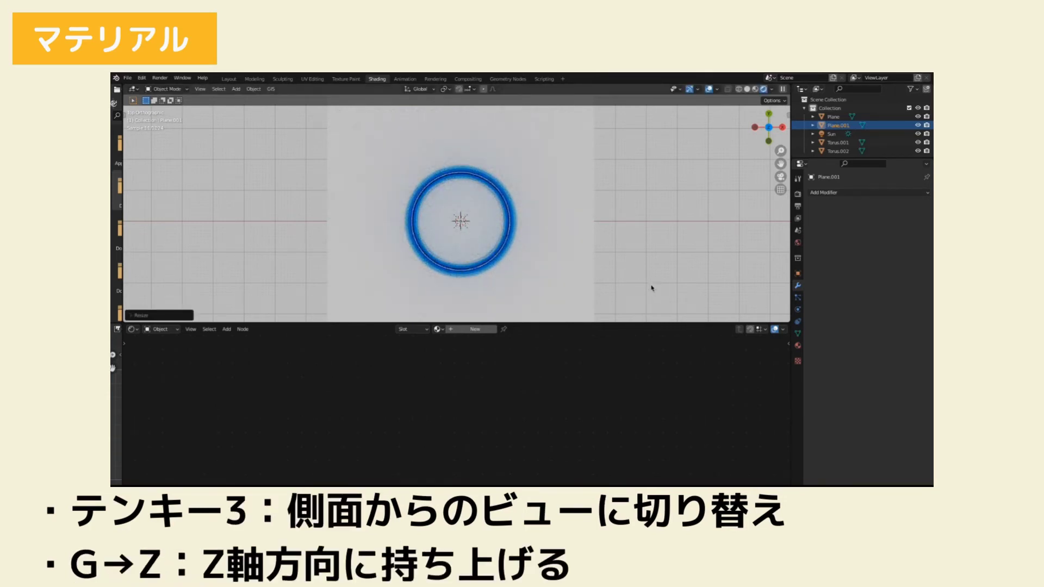
middle_click_drag(646, 270, 635, 235)
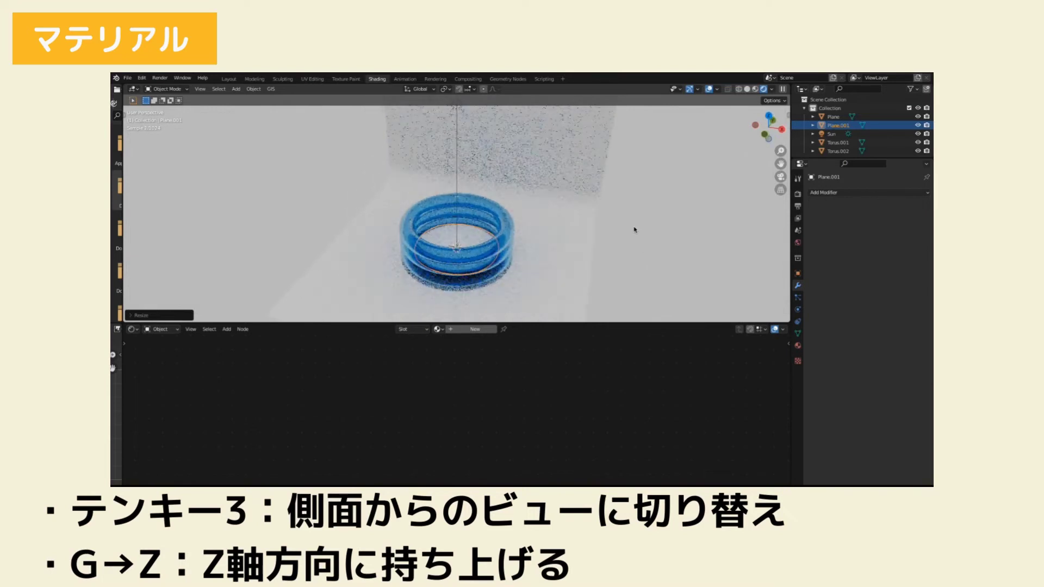
Step: Raise the water plane 0.278 m along Z inside the pool rings
key("KP_3")
key("g")
key("z")
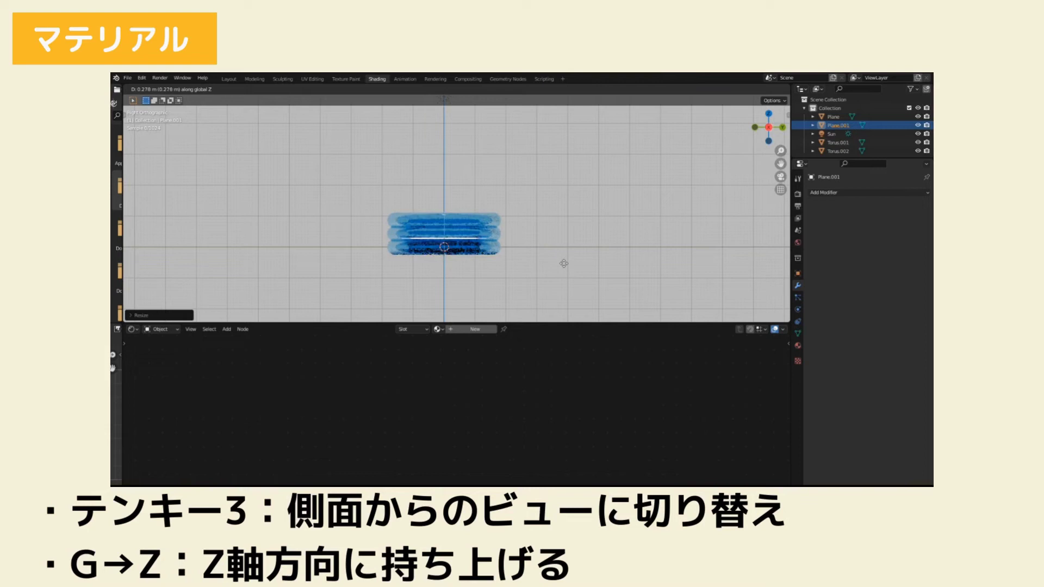
left_click(564, 264)
mouse_move(522, 205)
middle_mouse_down()
mouse_move(563, 256)
mouse_move(601, 256)
middle_mouse_up()
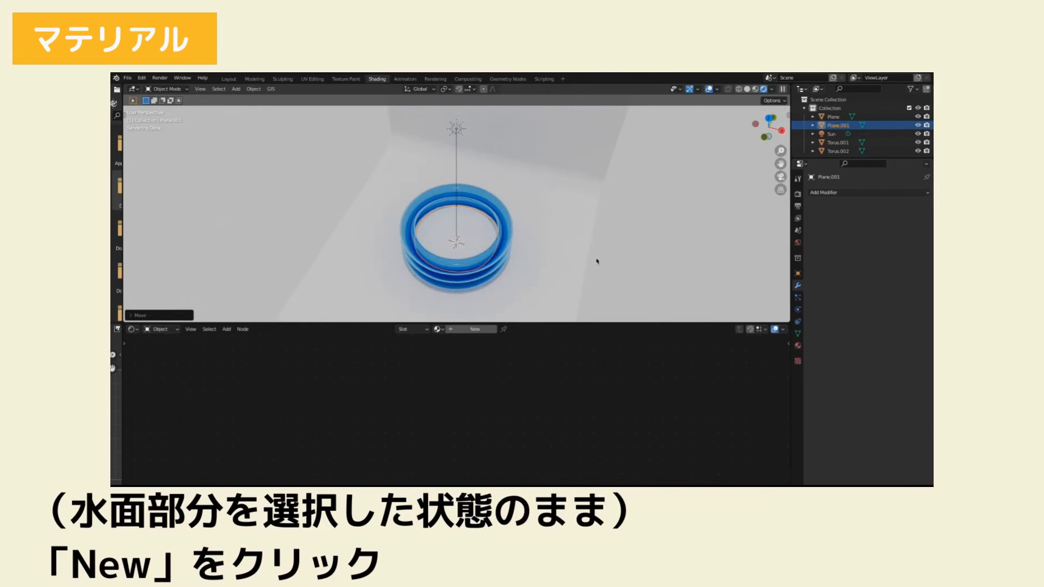
Step: Create a new light blue water material with Transmission 1
left_click(494, 330)
left_click(439, 413)
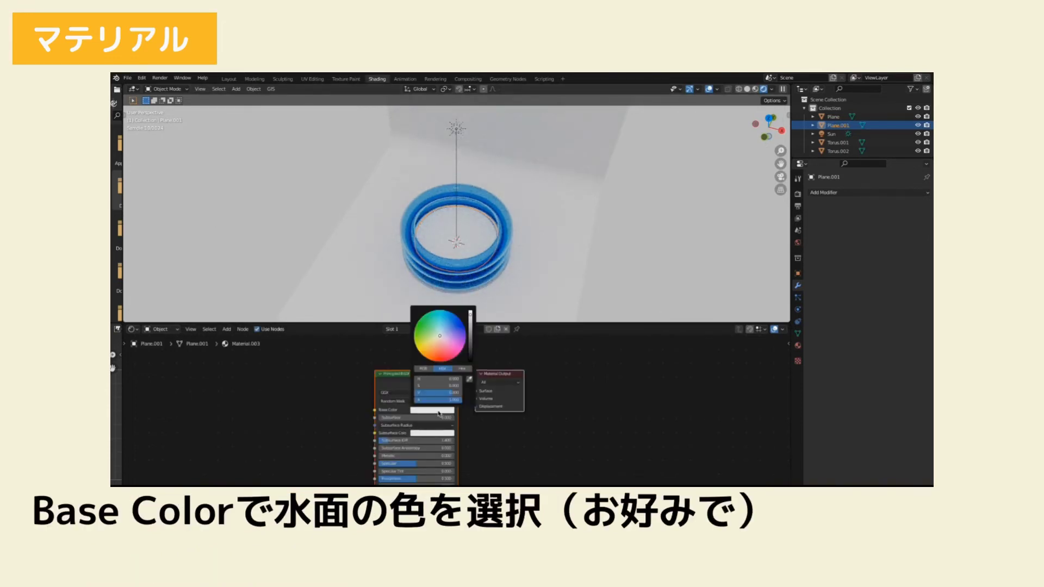
left_click(443, 333)
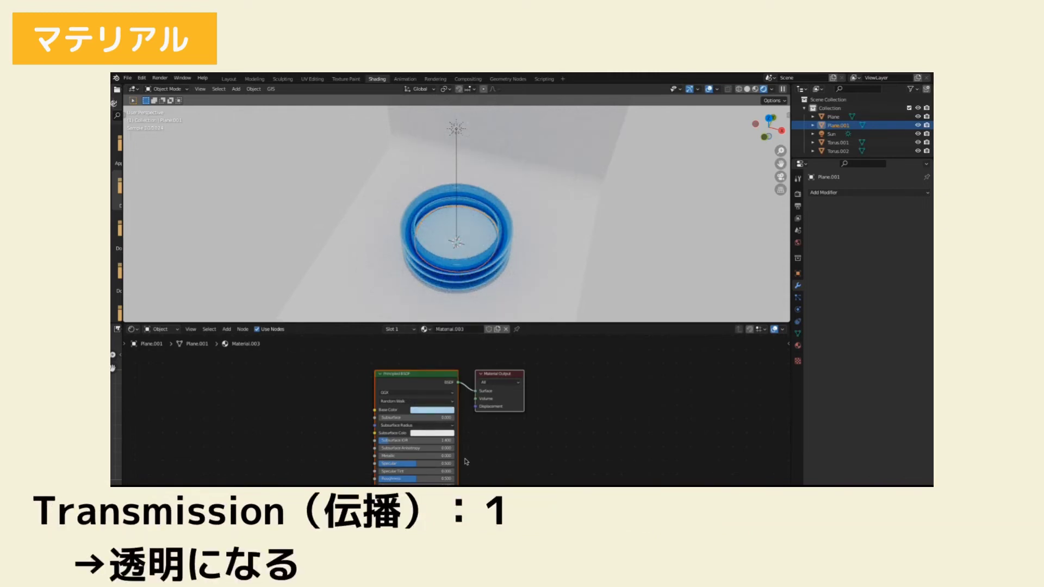
scroll(496, 422, "down", 5, "shift")
left_click_drag(430, 410, 473, 410)
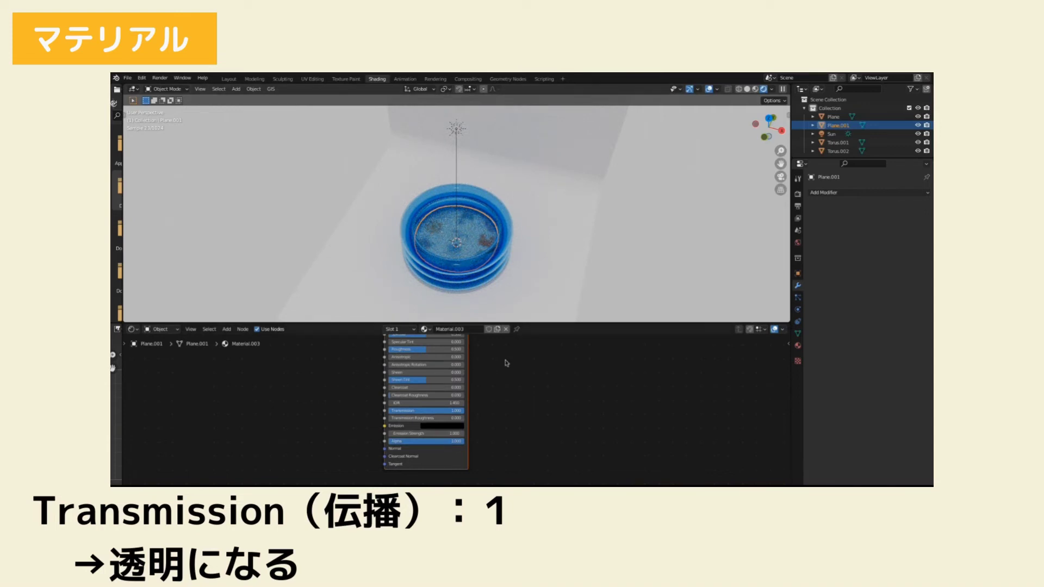
Step: Lower the water's Roughness to about 0.109 and set IOR to 1.33
middle_click_drag(506, 363, 515, 423)
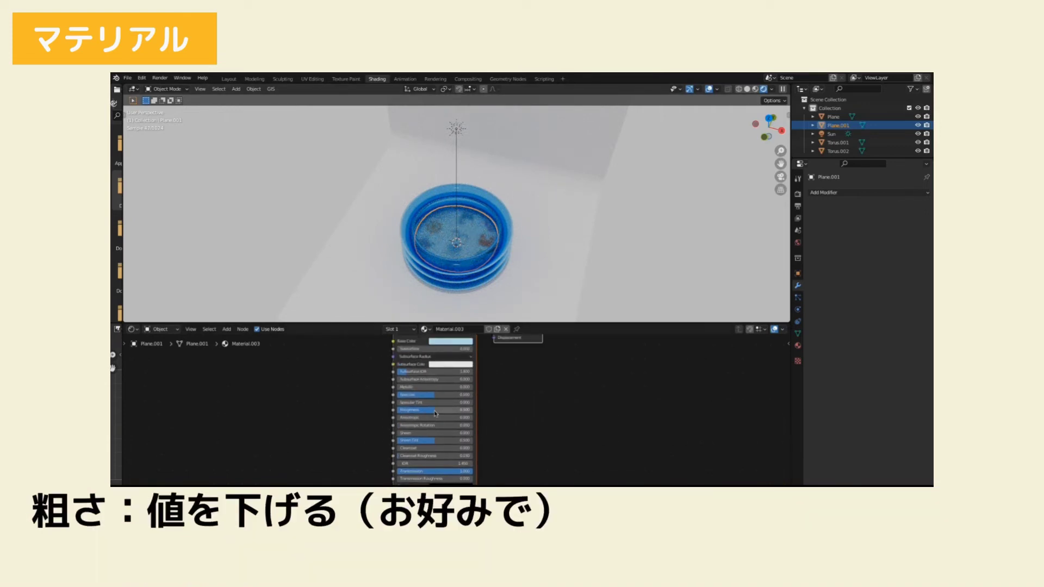
mouse_move(435, 410)
left_mouse_down()
mouse_move(403, 411)
mouse_move(534, 409)
left_mouse_up()
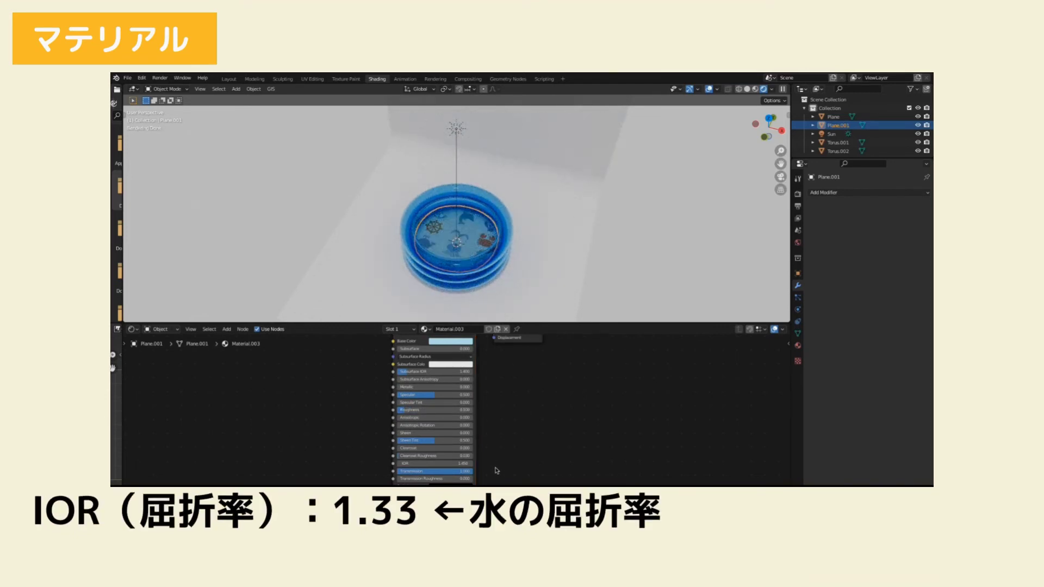
middle_click_drag(493, 456, 493, 424)
scroll(468, 430, "up", 2)
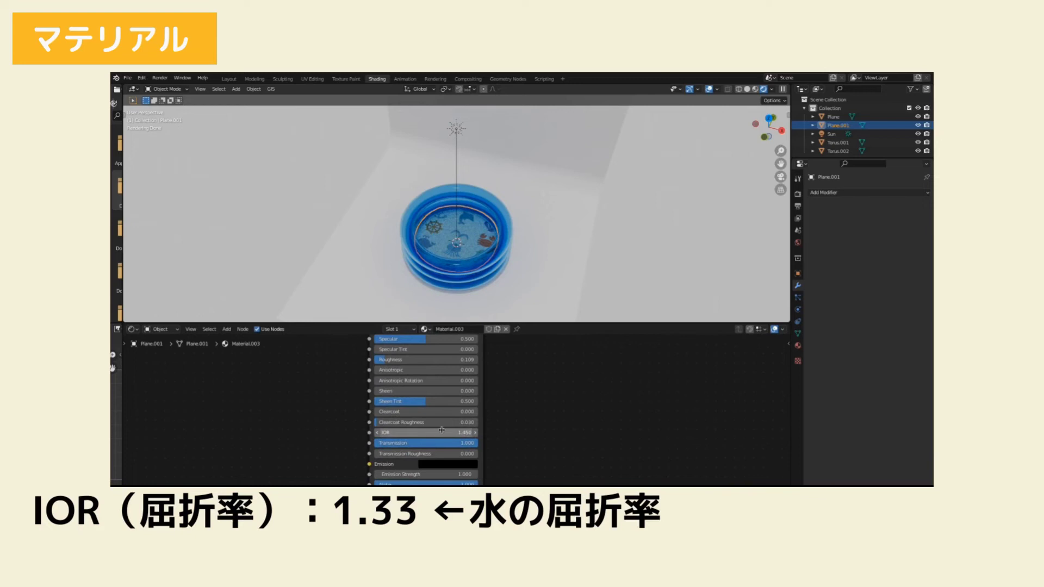
left_click(441, 430)
type("1.33")
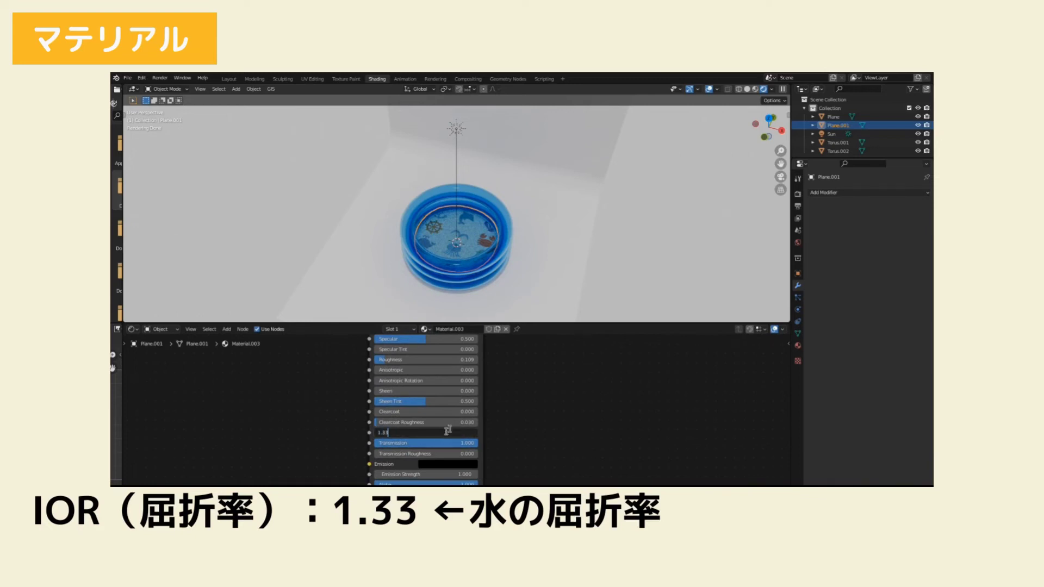
left_click(558, 413)
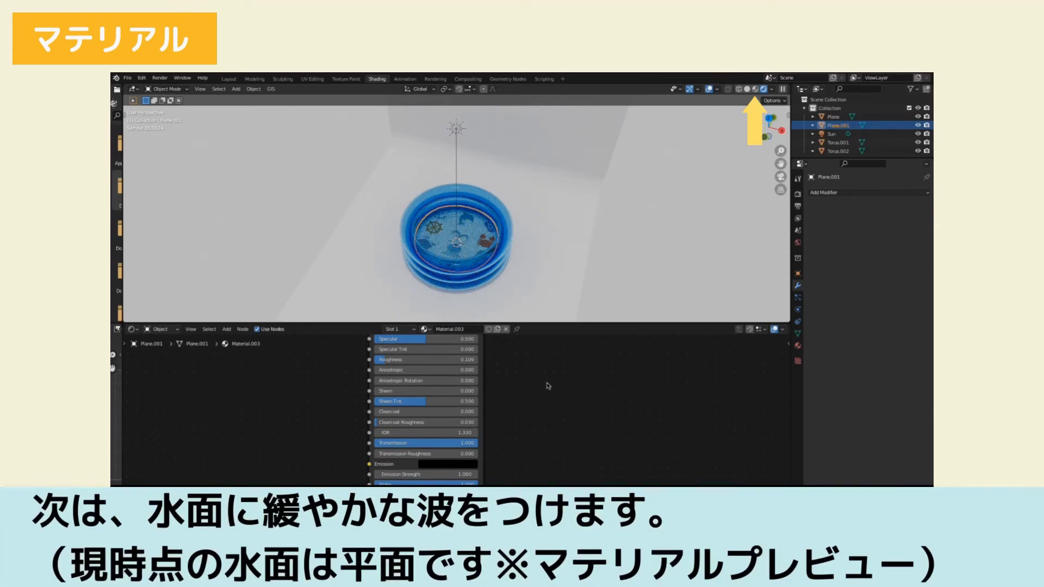
middle_click_drag(553, 375, 492, 463)
scroll(501, 389, "down", 1)
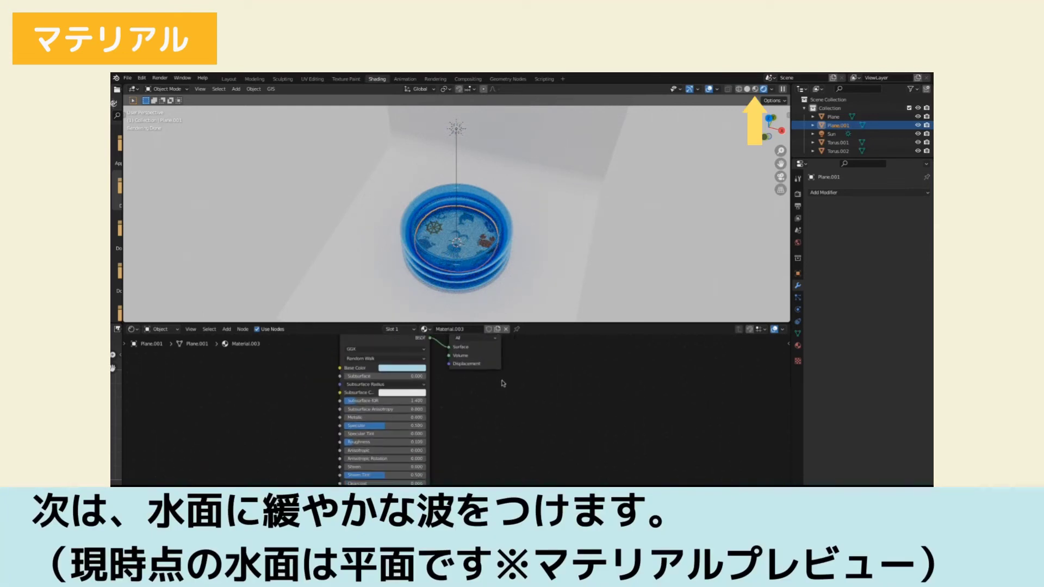
scroll(501, 387, "down", 1)
scroll(491, 397, "down", 1)
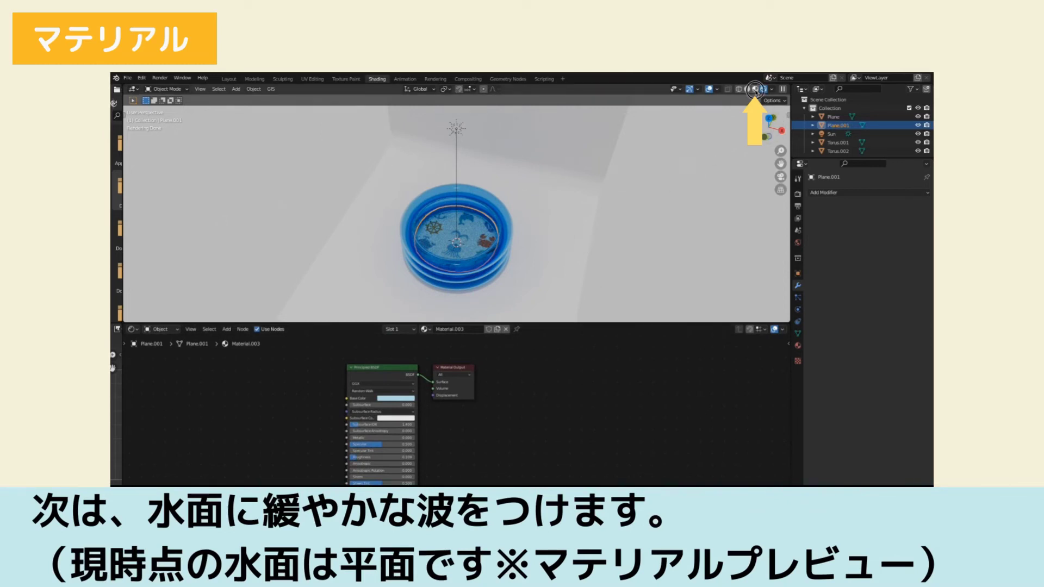
left_click(755, 90)
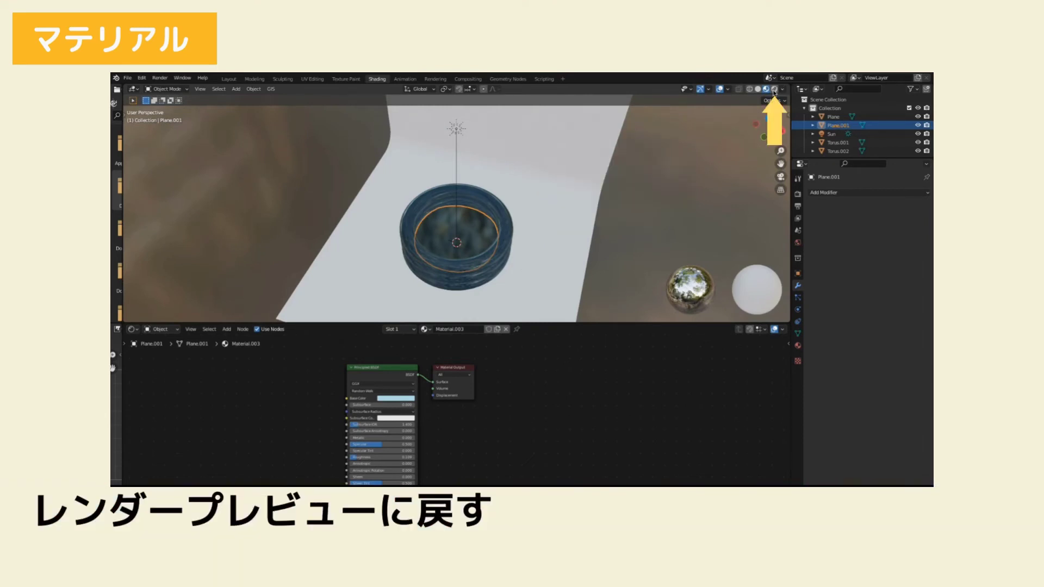
left_click(774, 90)
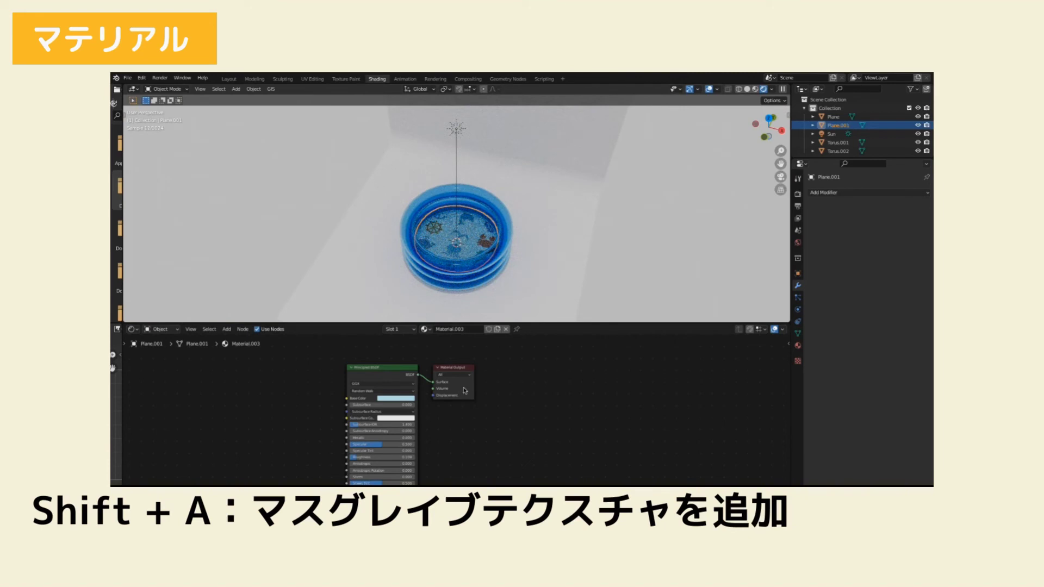
Step: Insert a Musgrave Texture node into the water material and preview its pattern
left_click_drag(464, 390, 575, 393)
key("shift+a")
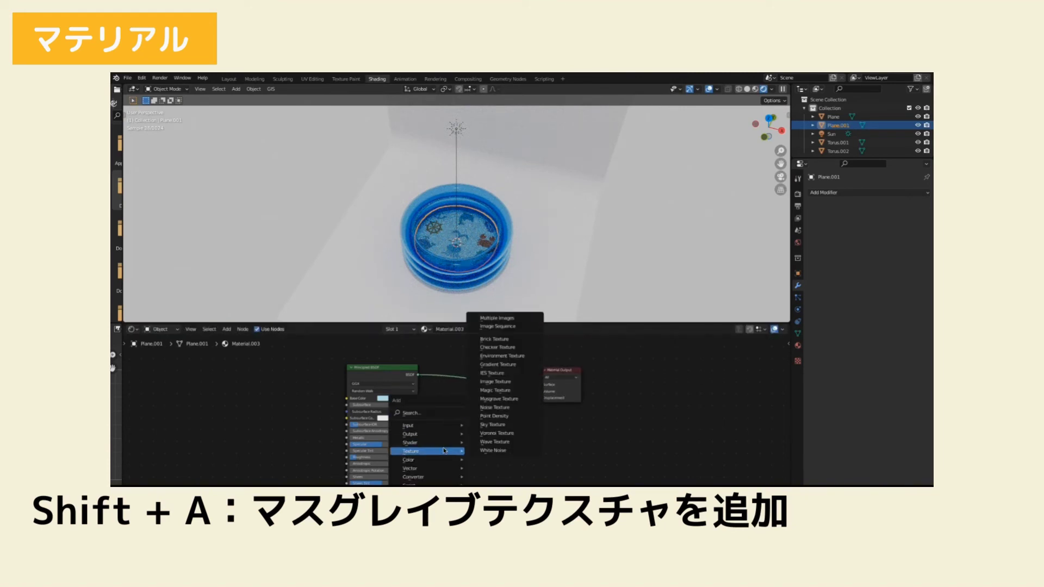
left_click(498, 398)
left_click(461, 405)
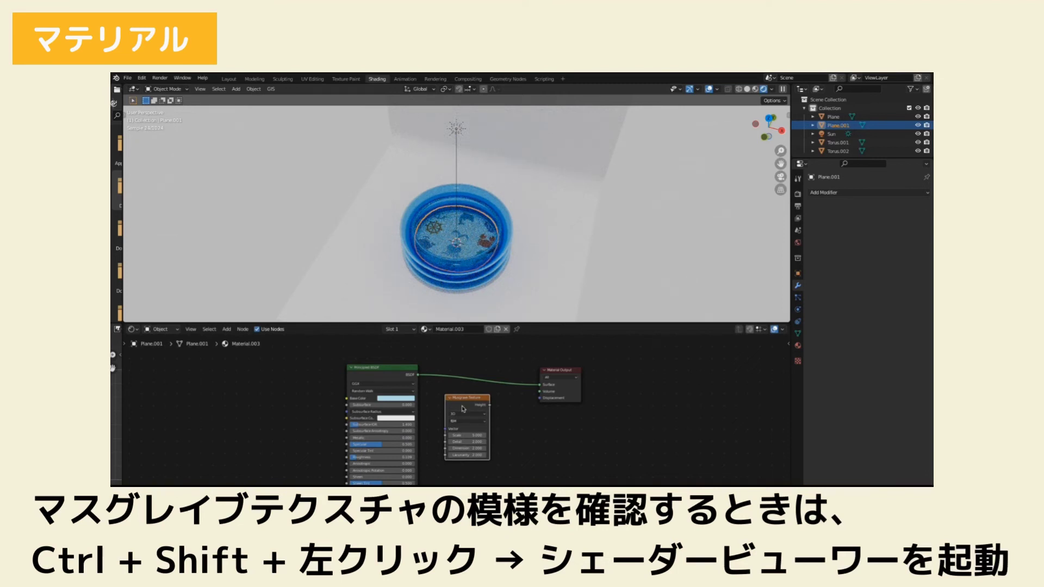
left_click(463, 408, "ctrl+shift")
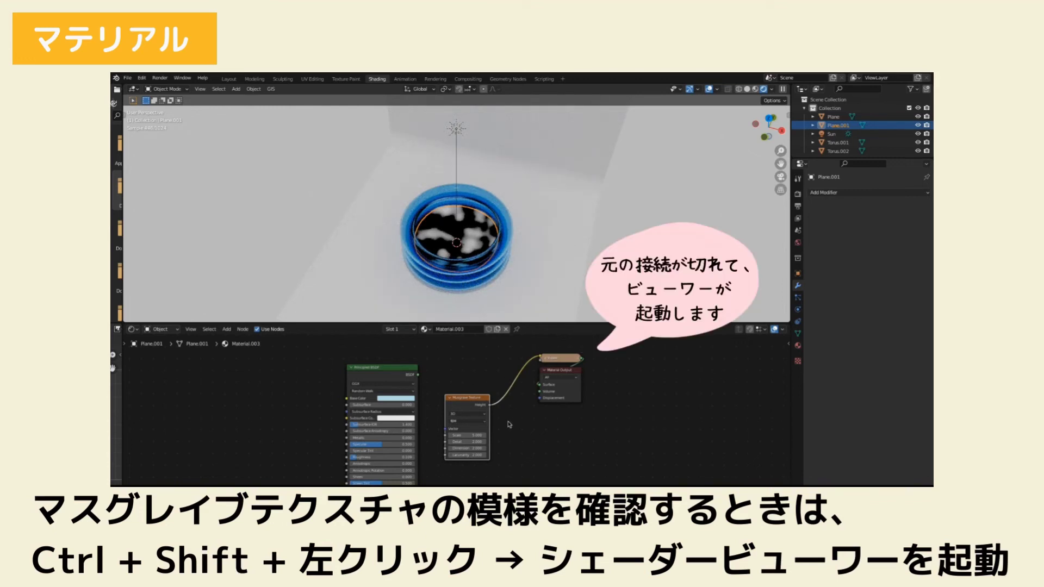
Step: Set Musgrave Scale to 10, lower its Detail, and reconnect the Principled BSDF as the surface
left_click_drag(468, 434, 505, 435)
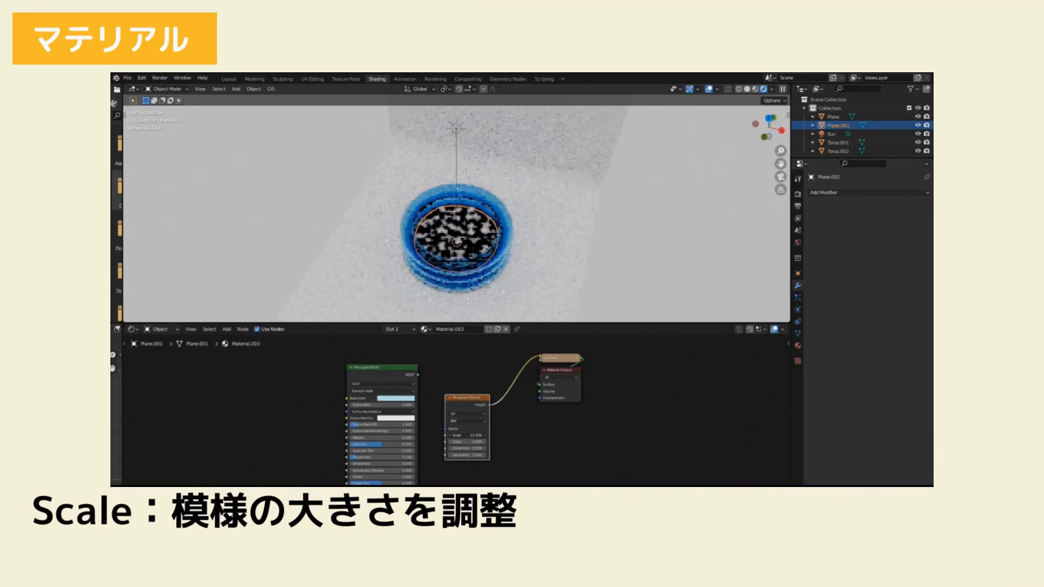
left_click(464, 435)
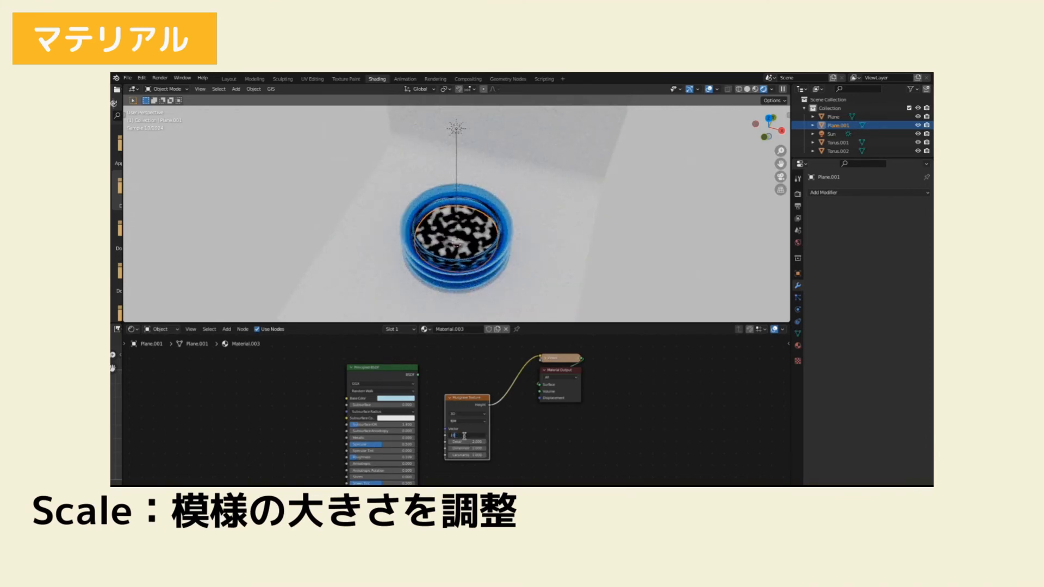
key("Return")
left_click_drag(468, 442, 457, 441)
left_click(467, 442)
key("Return")
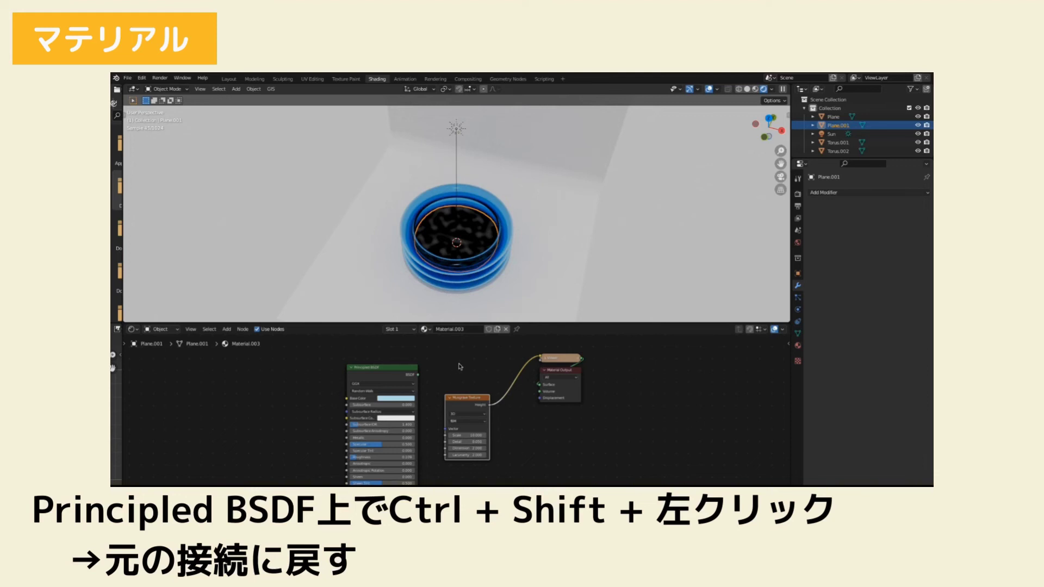
left_click(386, 379, "ctrl+shift")
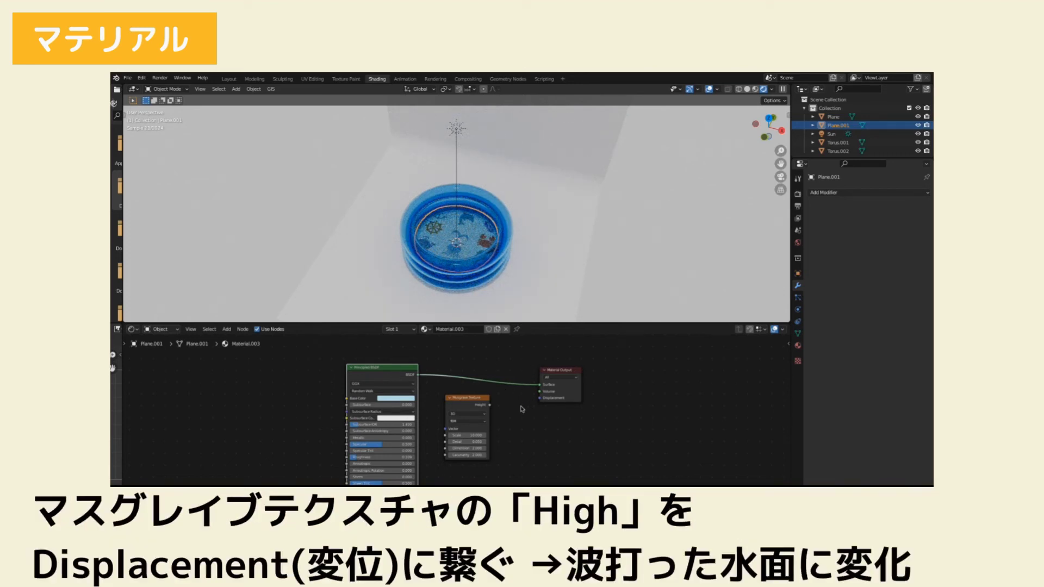
Step: Connect Musgrave Height to Material Output Displacement and inspect the ripples in Material Preview and Rendered shading
left_click_drag(490, 405, 525, 406)
left_click_drag(539, 399, 541, 401)
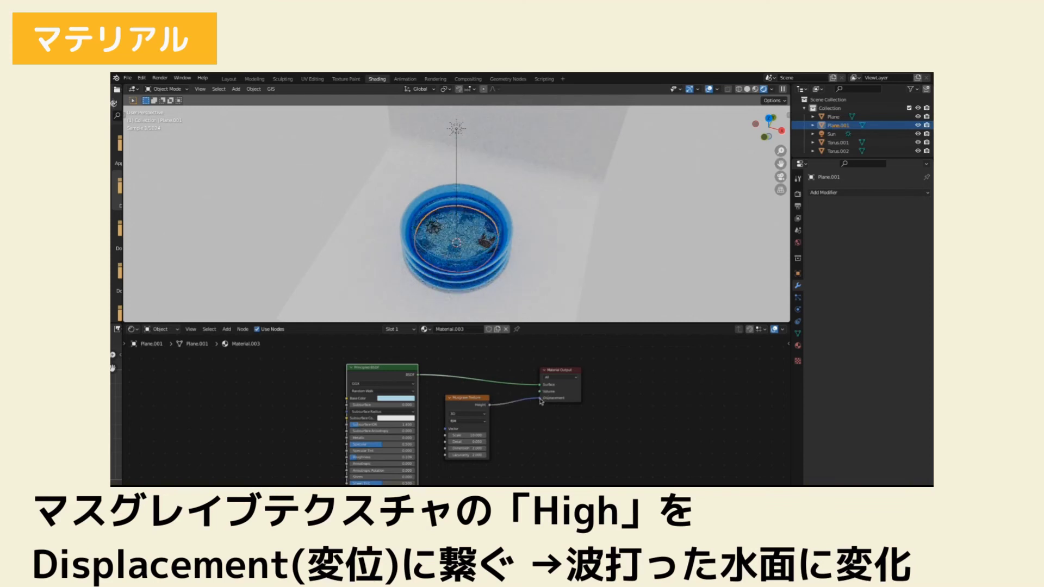
scroll(492, 313, "up", 2)
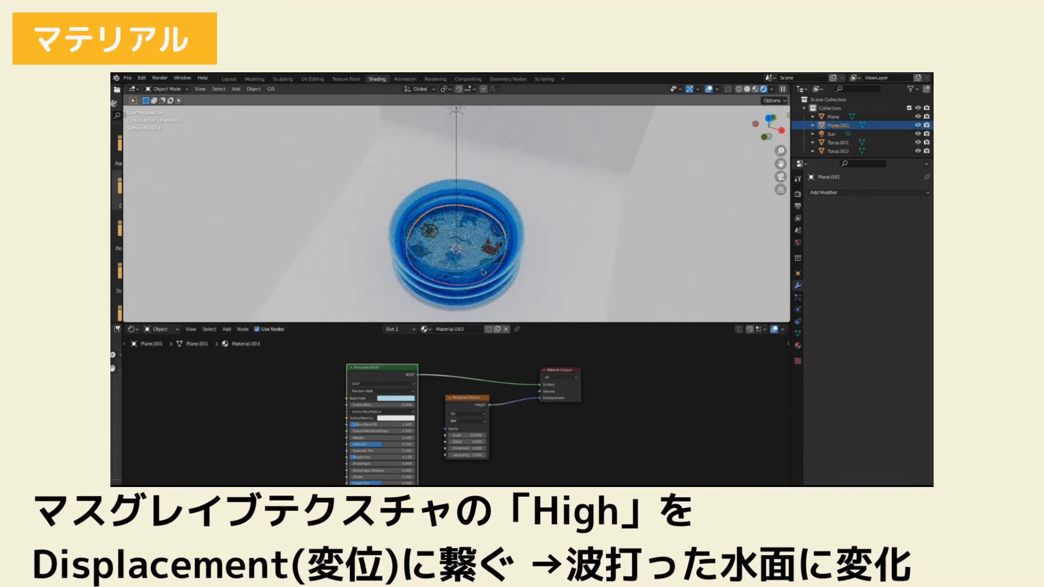
left_click(755, 89)
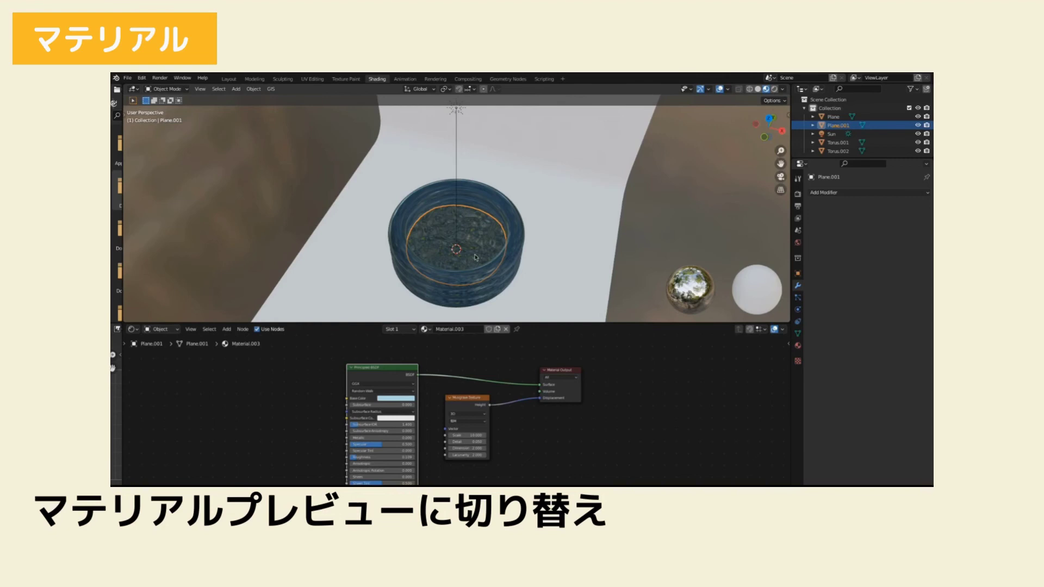
middle_click_drag(524, 259, 552, 275)
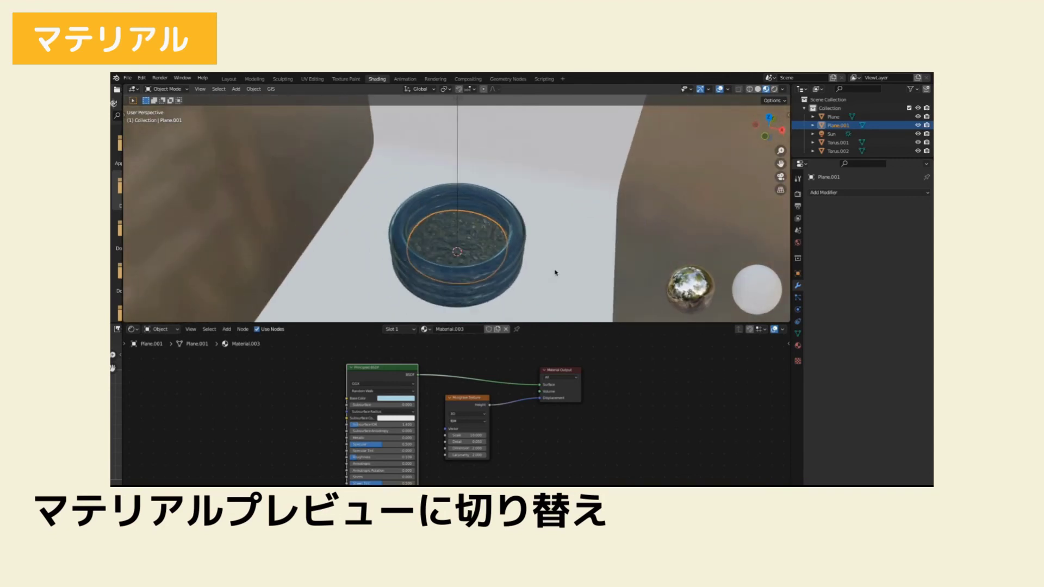
left_click(775, 90)
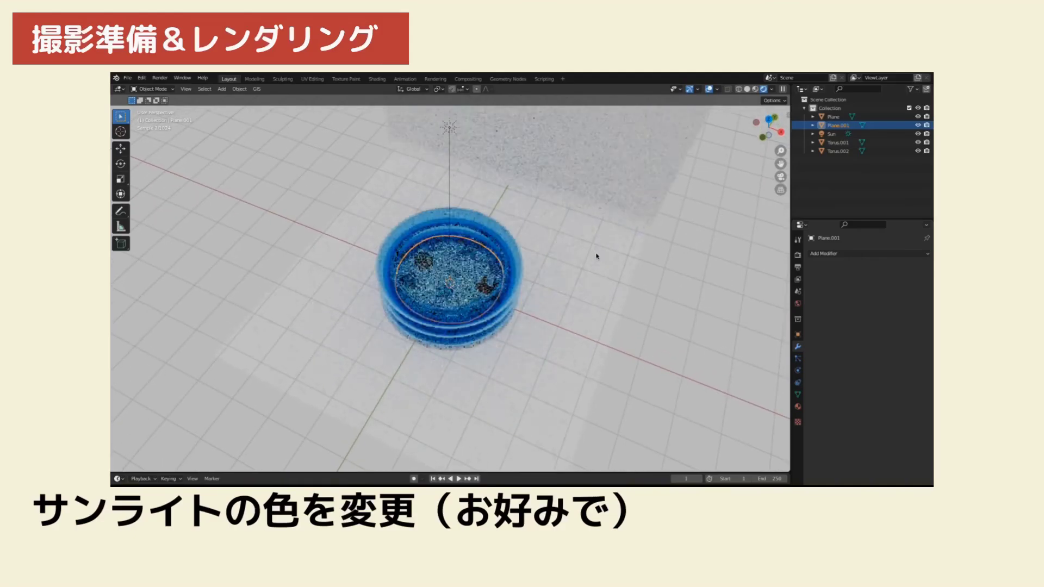
Step: Tint the Sun light yellow
left_click(831, 134)
left_click(797, 371)
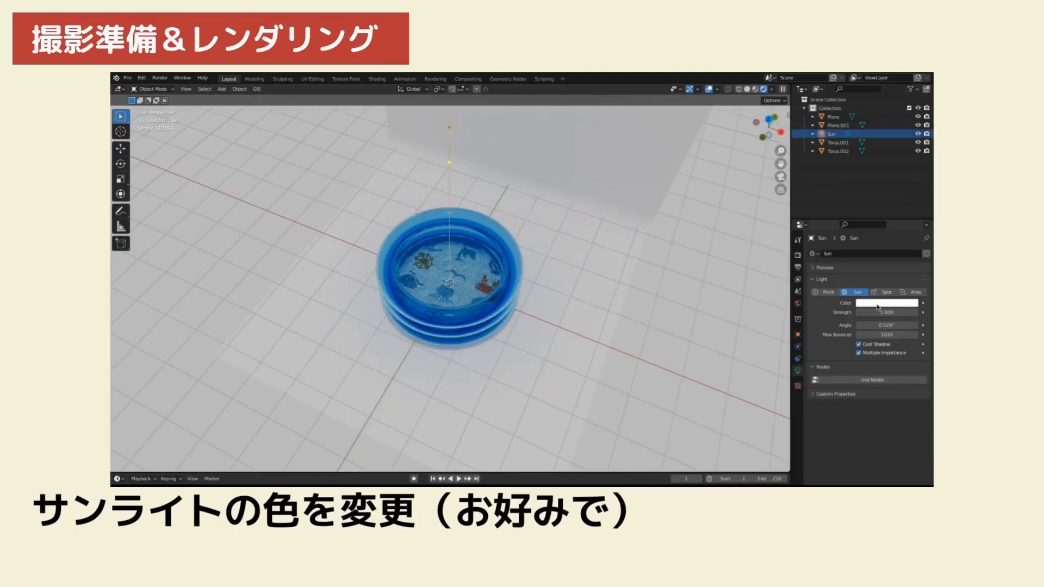
left_click(887, 302)
left_click(847, 231)
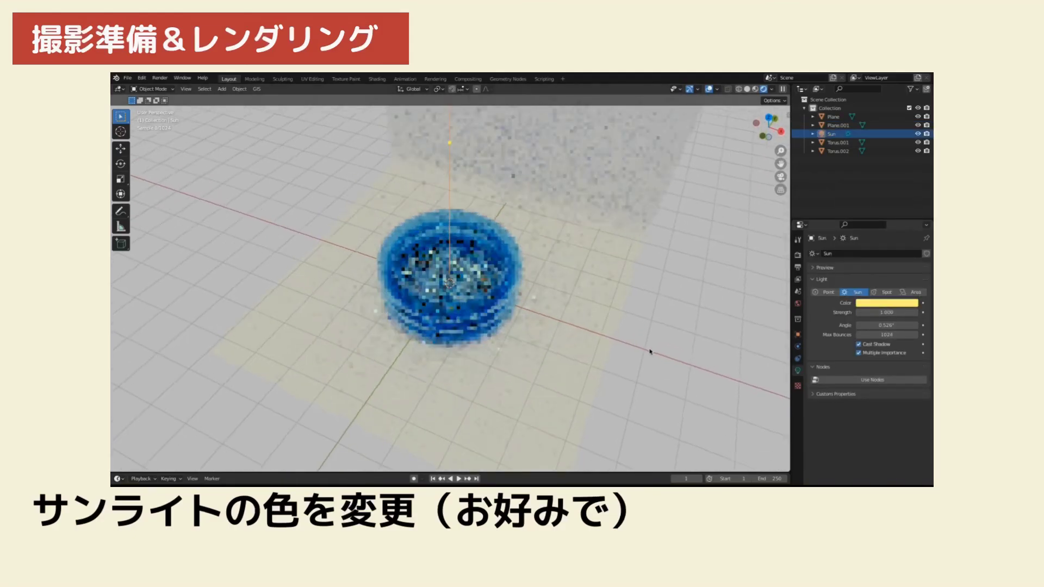
Step: Move the Sun 3.29 m along X and aim it at the pool
middle_click_drag(523, 207, 531, 233)
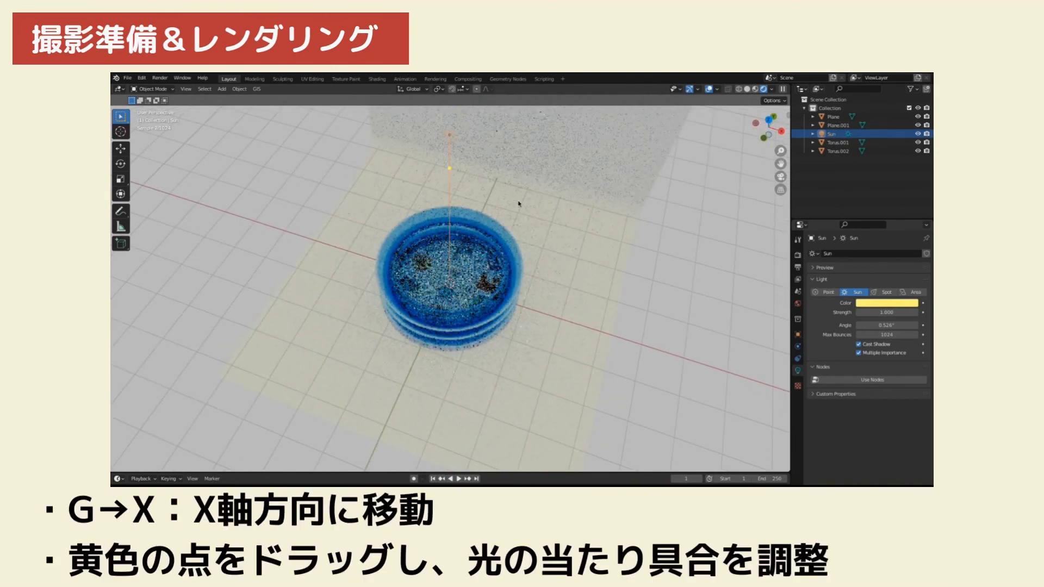
key("g")
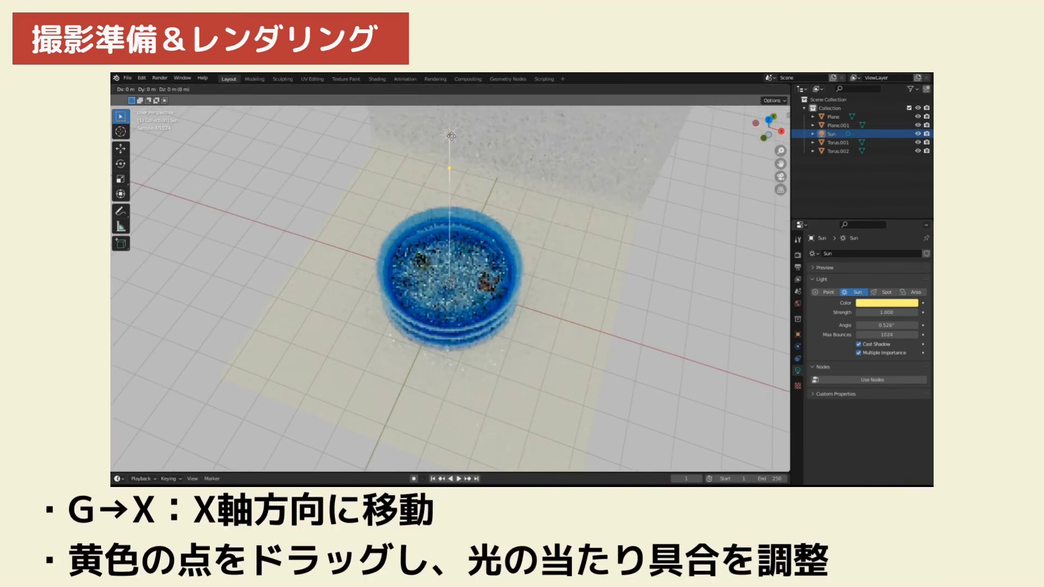
key("x")
left_click(555, 164)
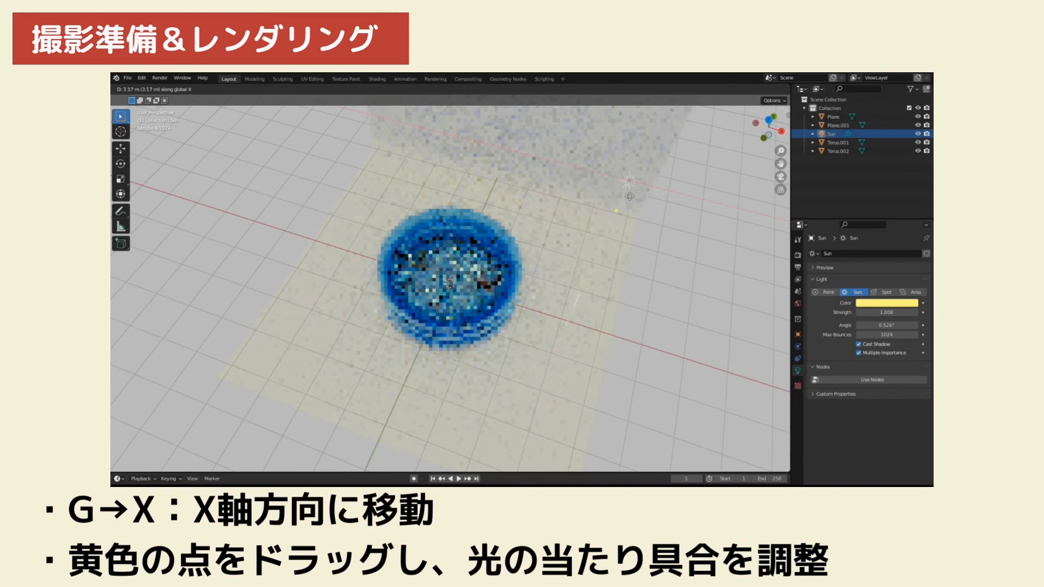
mouse_move(619, 214)
left_mouse_down()
mouse_move(472, 264)
mouse_move(598, 198)
left_mouse_up()
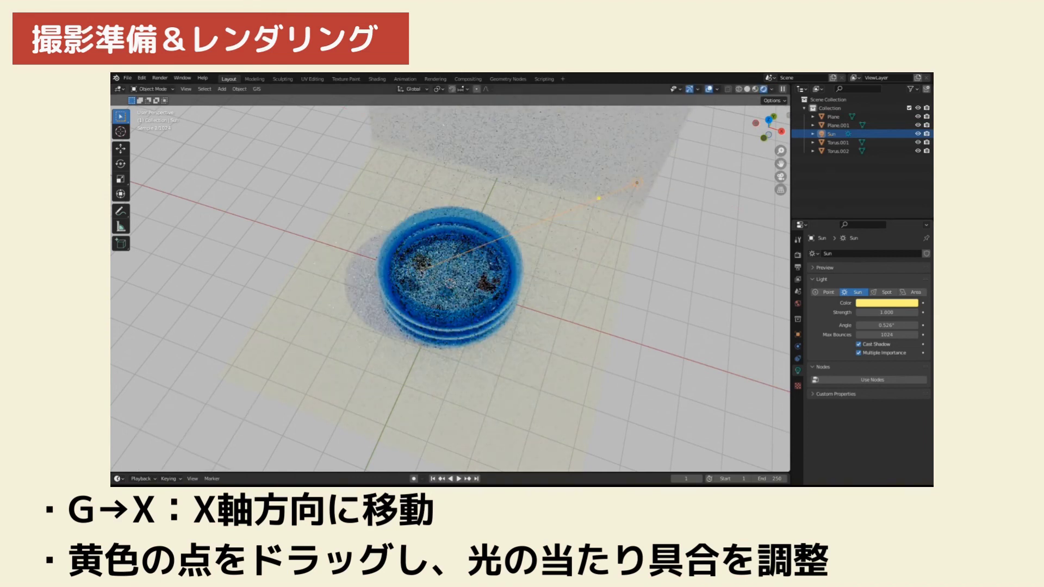
left_click(589, 359)
Step: Stretch the backdrop plane to 2.218 along X
key("s")
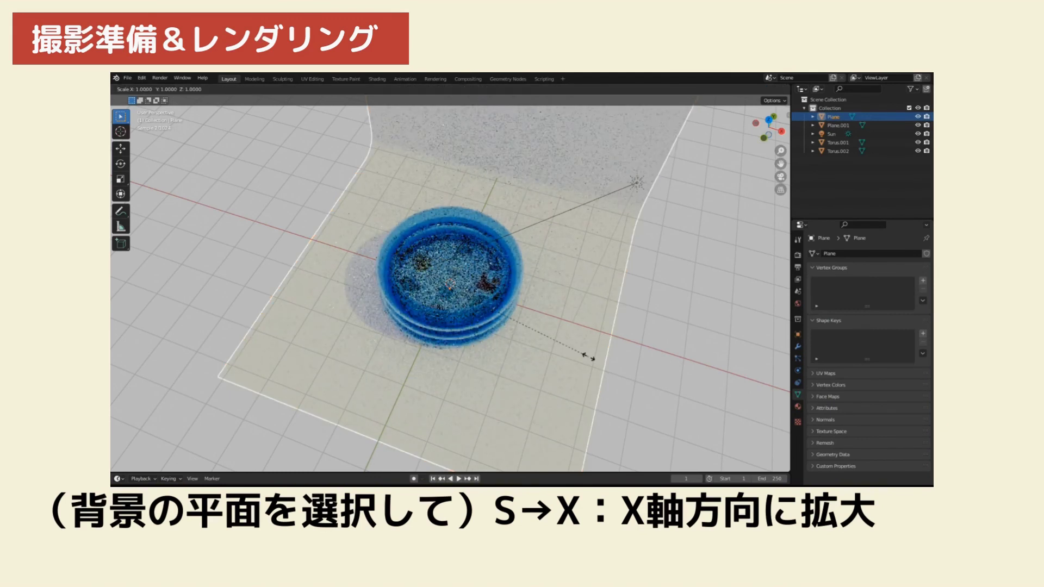
key("x")
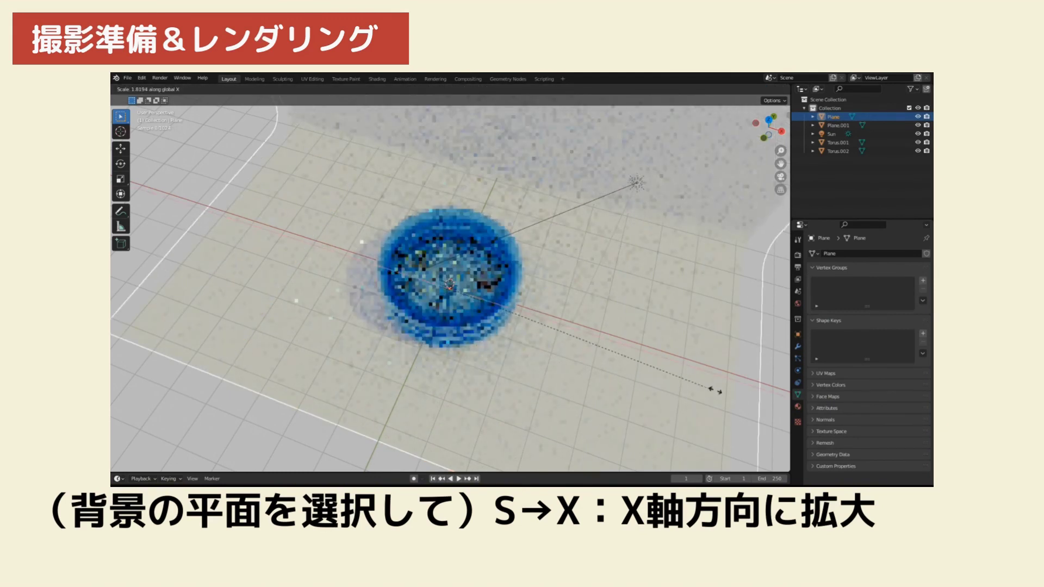
left_click(666, 364)
middle_click_drag(646, 374, 647, 354)
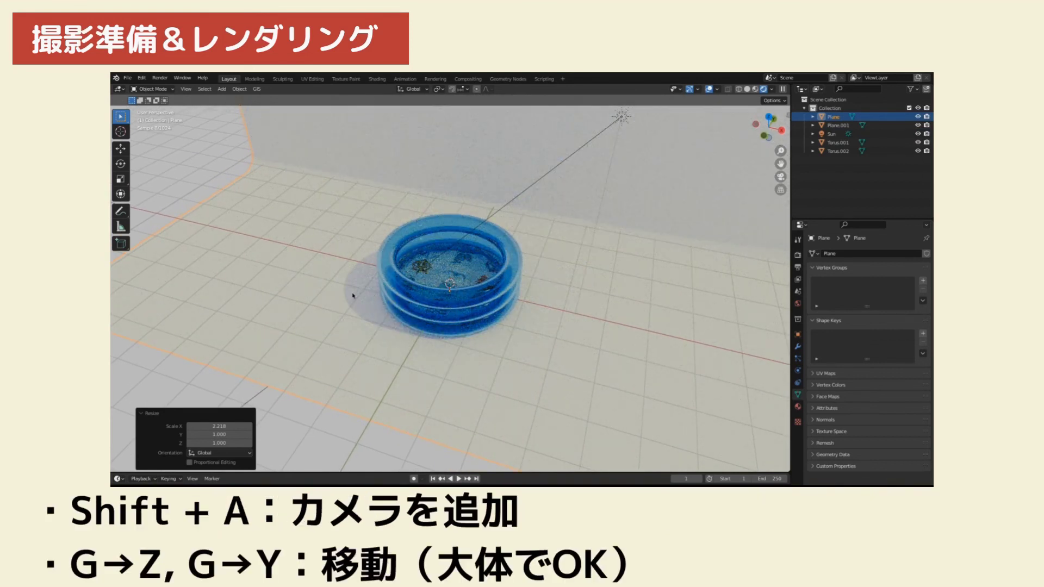
Step: Add a camera at Z 3.3762 m and Y -3.5961 m, then look through it
key("shift+a")
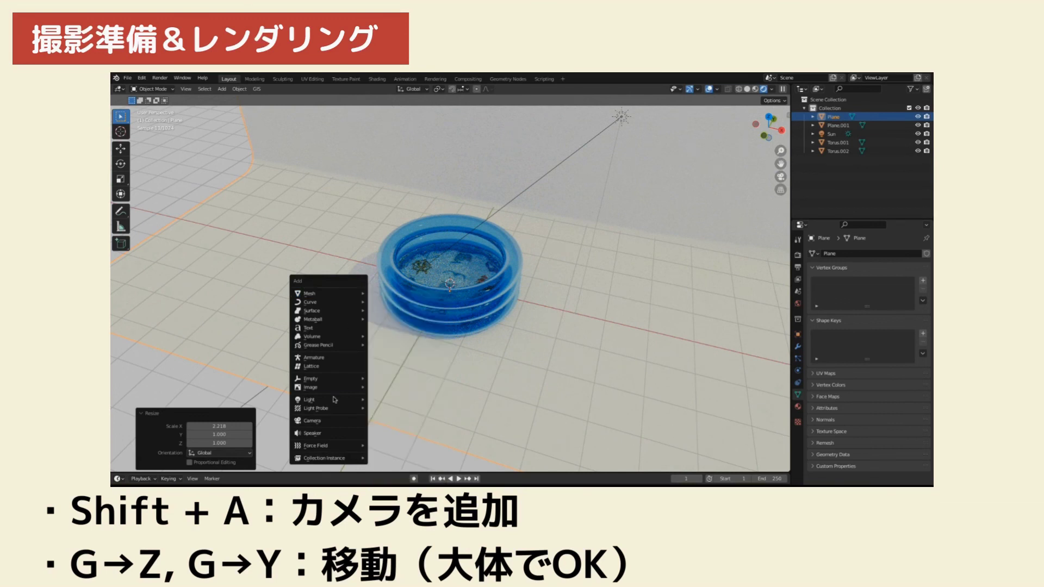
left_click(321, 421)
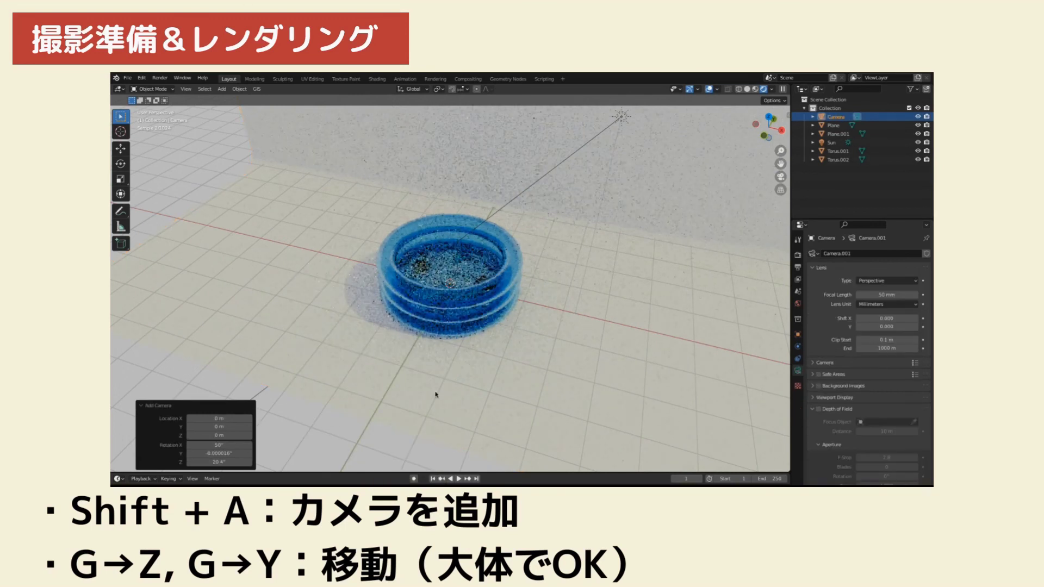
key("g")
key("z")
left_click(429, 276)
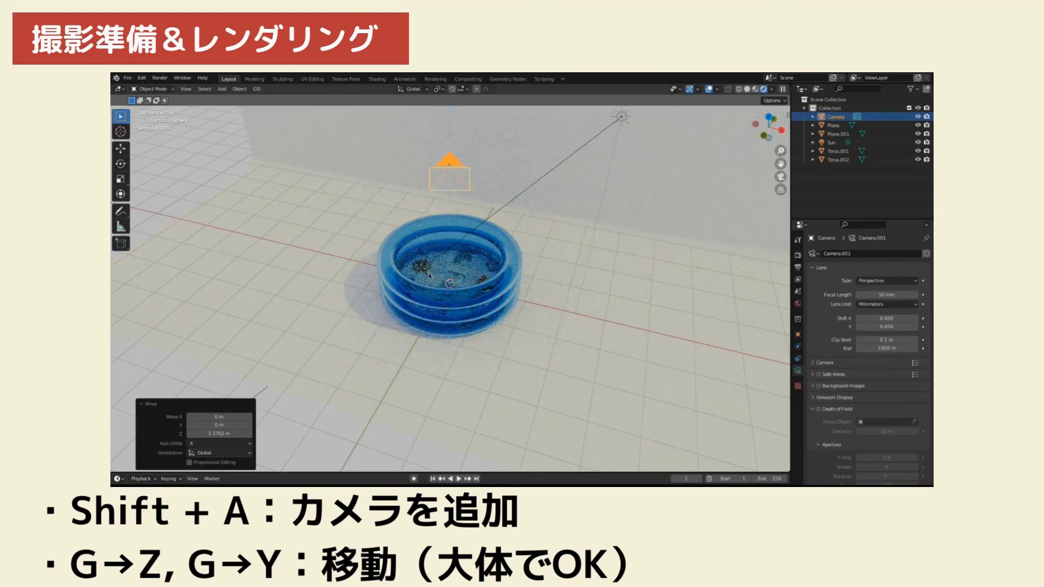
key("g")
key("y")
left_click(372, 385)
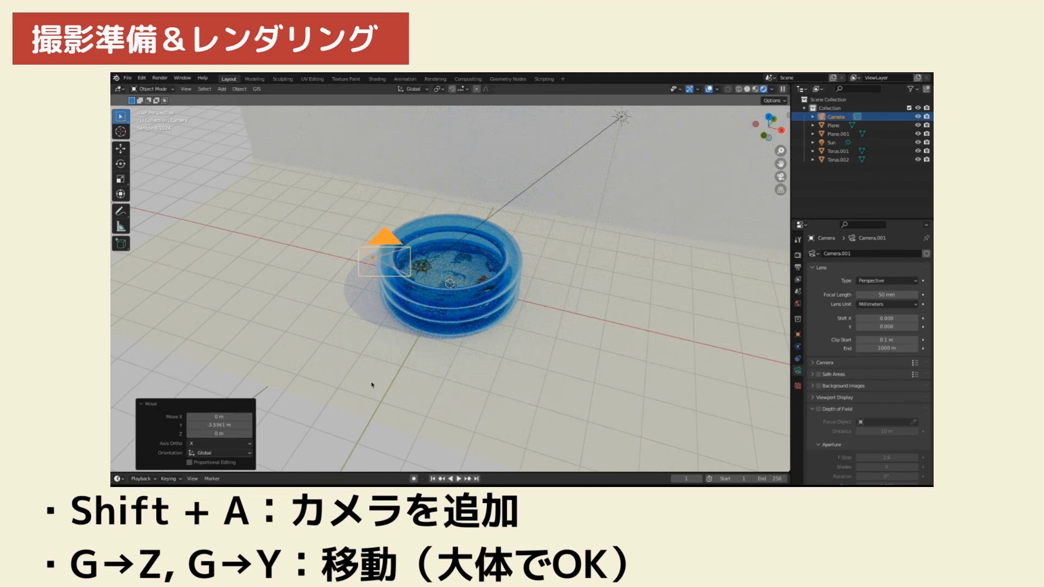
key("KP_0")
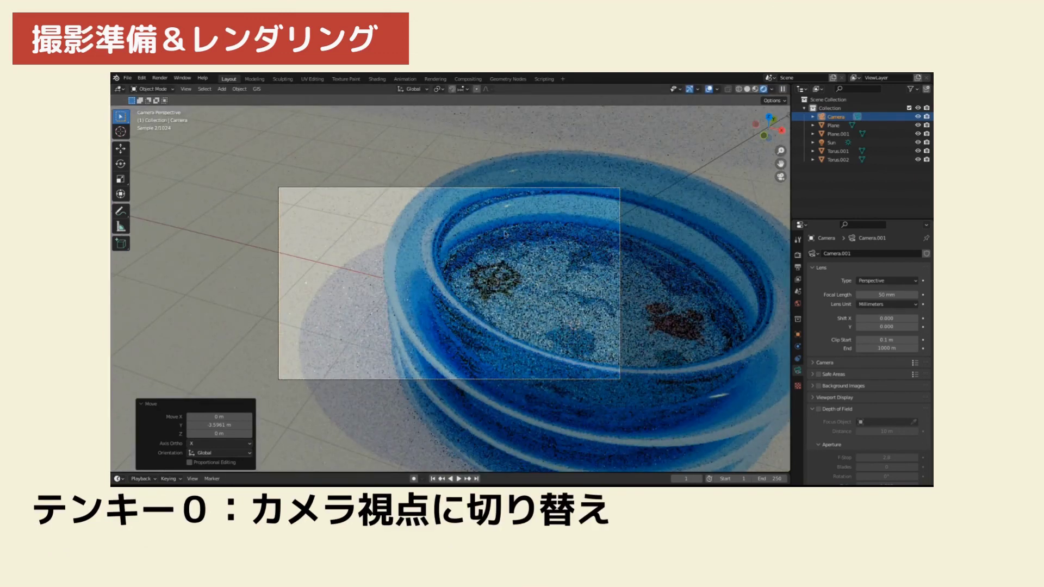
Step: Enable Lock Camera to View and swing the camera higher to frame the whole pool
left_click(789, 116)
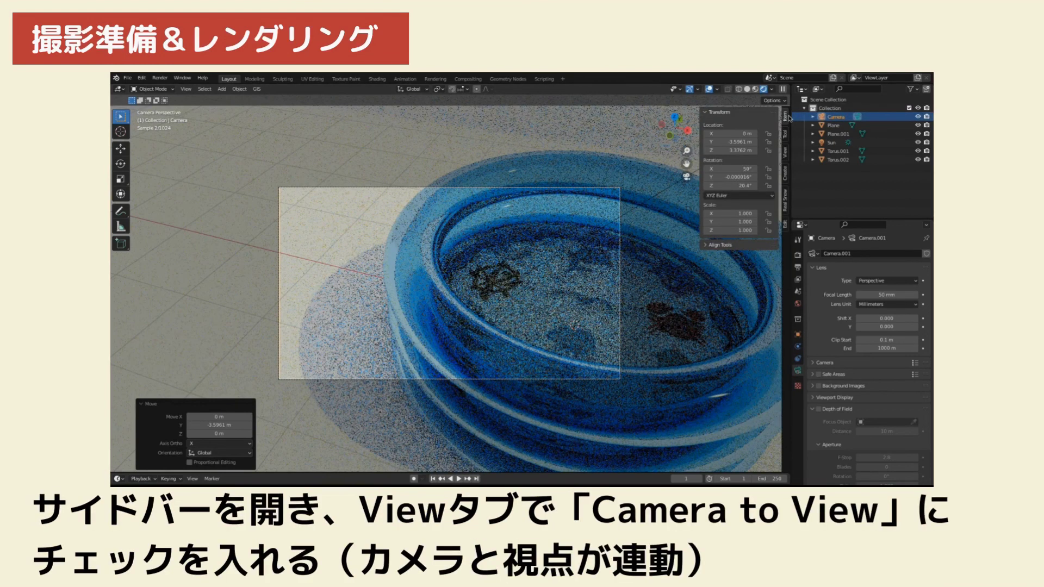
left_click(789, 157)
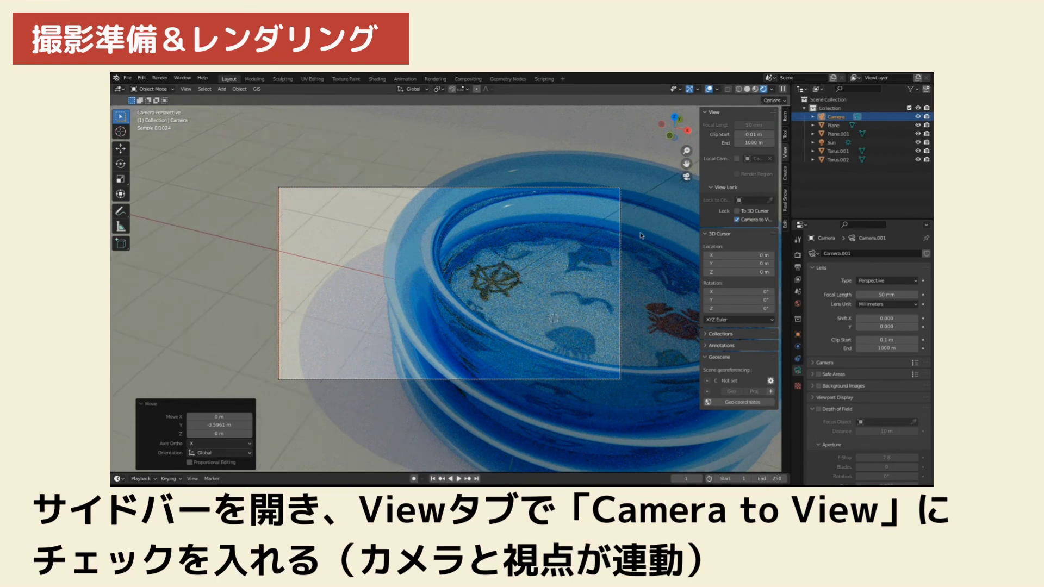
scroll(606, 282, "down", 5)
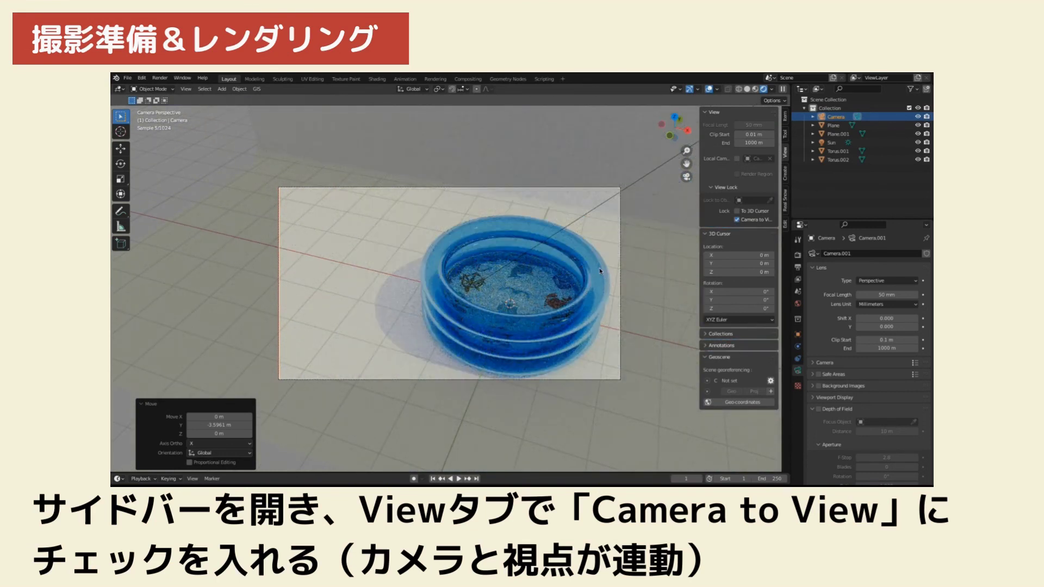
mouse_move(598, 271)
middle_mouse_down()
mouse_move(596, 283)
mouse_move(596, 273)
middle_mouse_up()
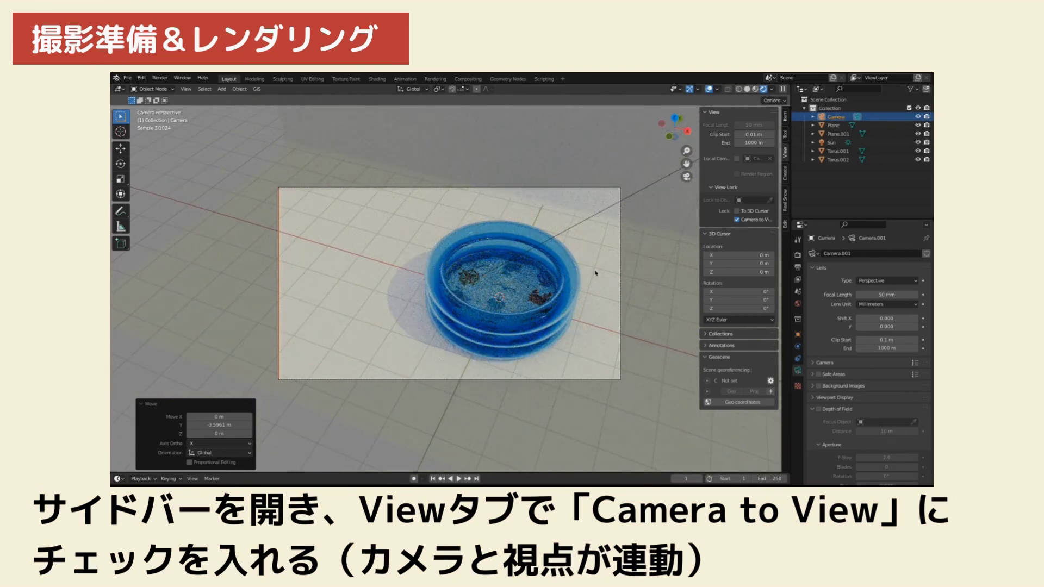
Step: Move the backdrop plane along Y, scale it to 1.236, and render the image
left_click(344, 328)
key("g")
key("y")
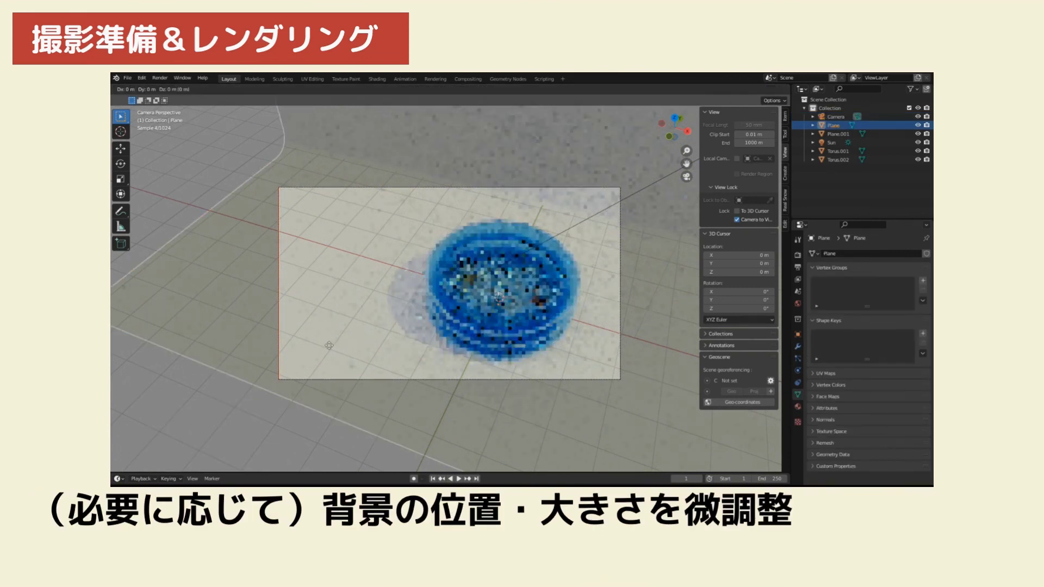
key("s")
left_click(326, 333)
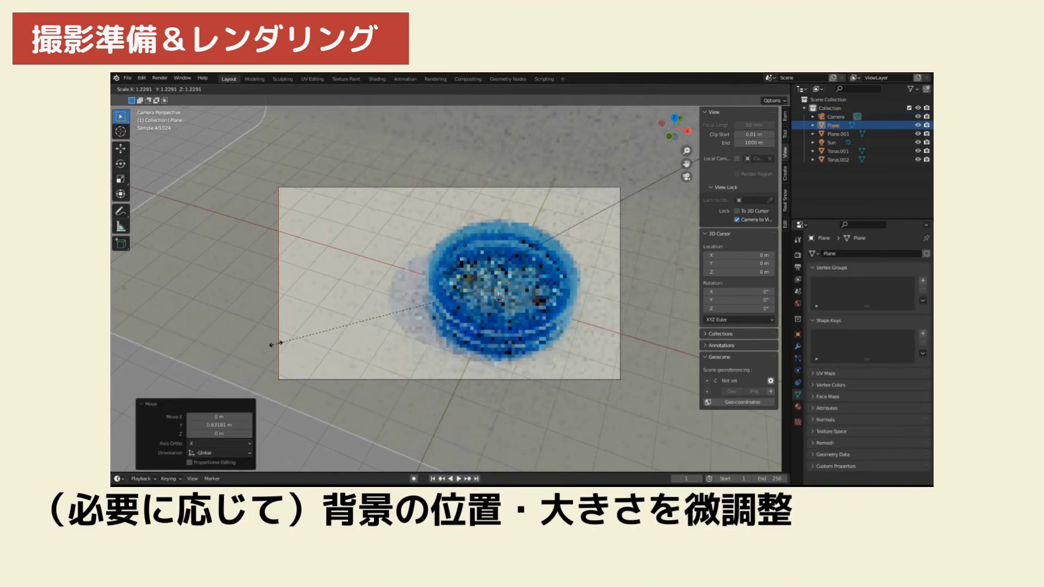
left_click(160, 78)
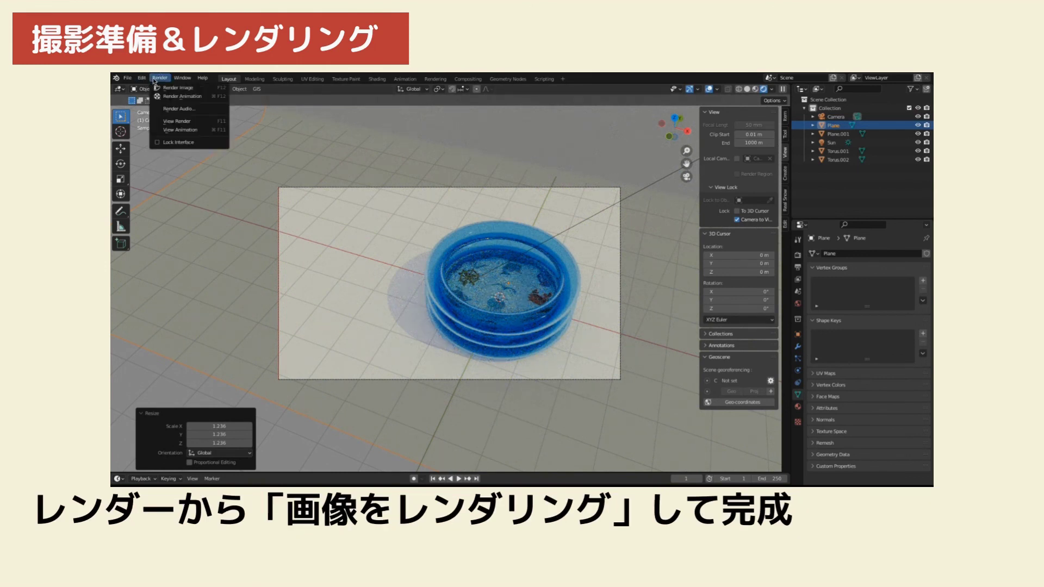